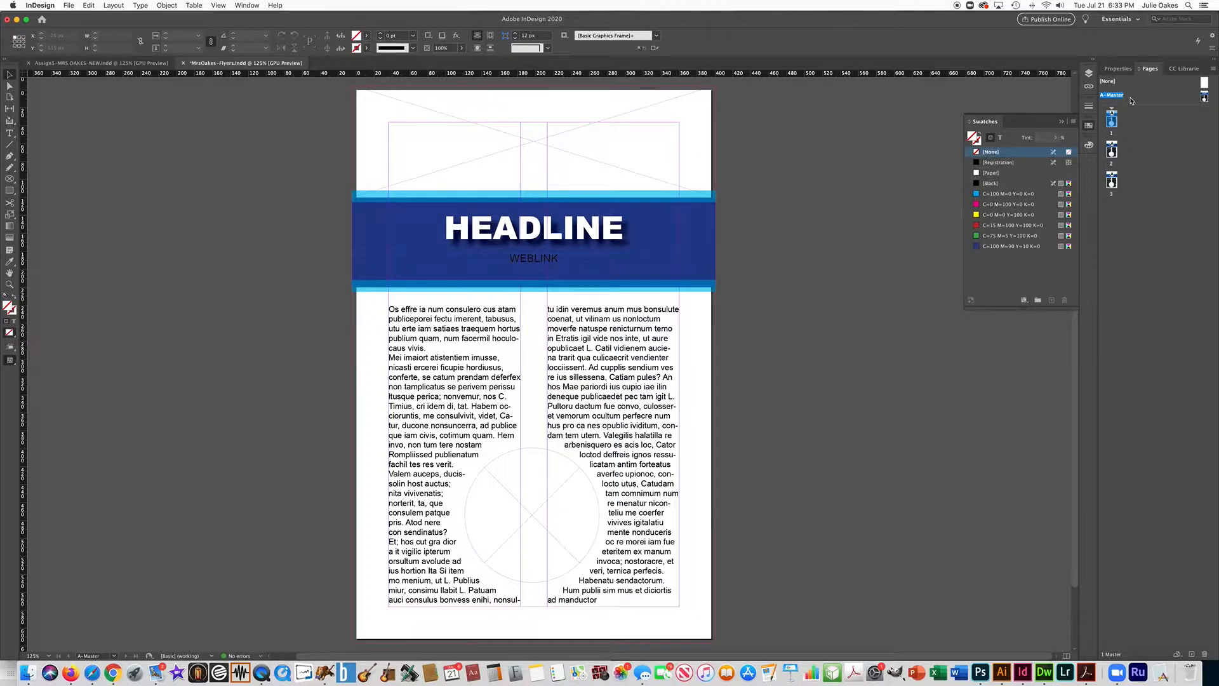
# On A-Master, justify all the body text in both columns with the last line aligned left
pyautogui.doubleClick(1202, 99)
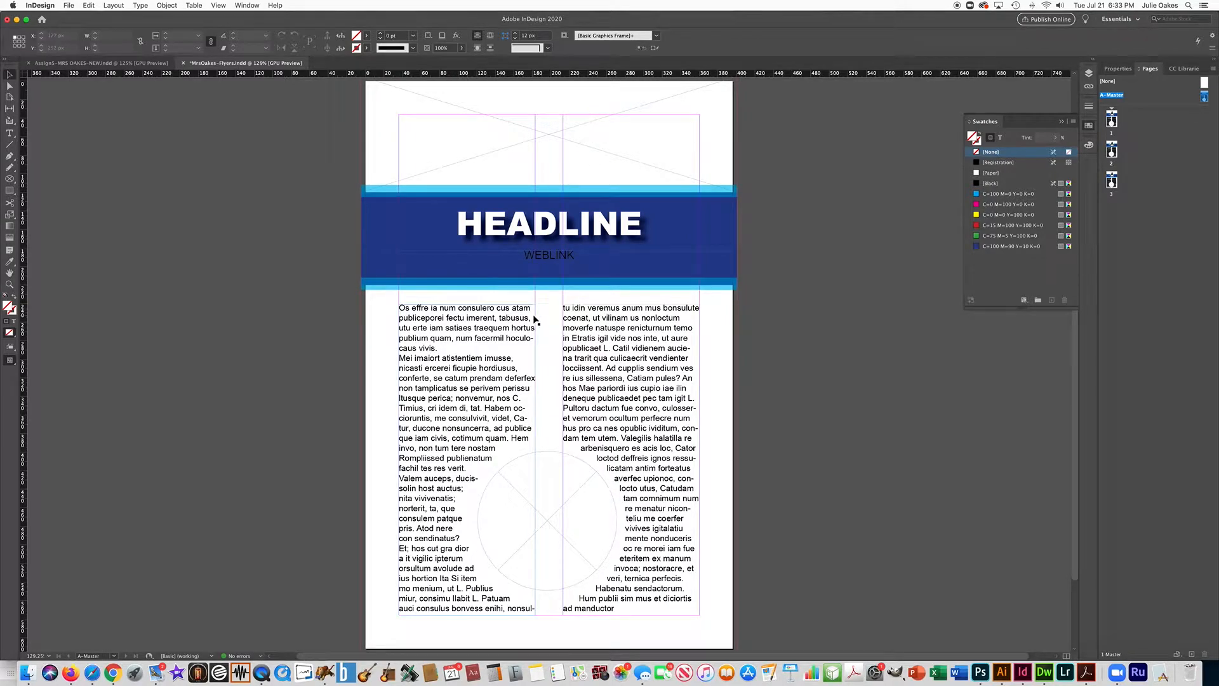
pyautogui.press('t')
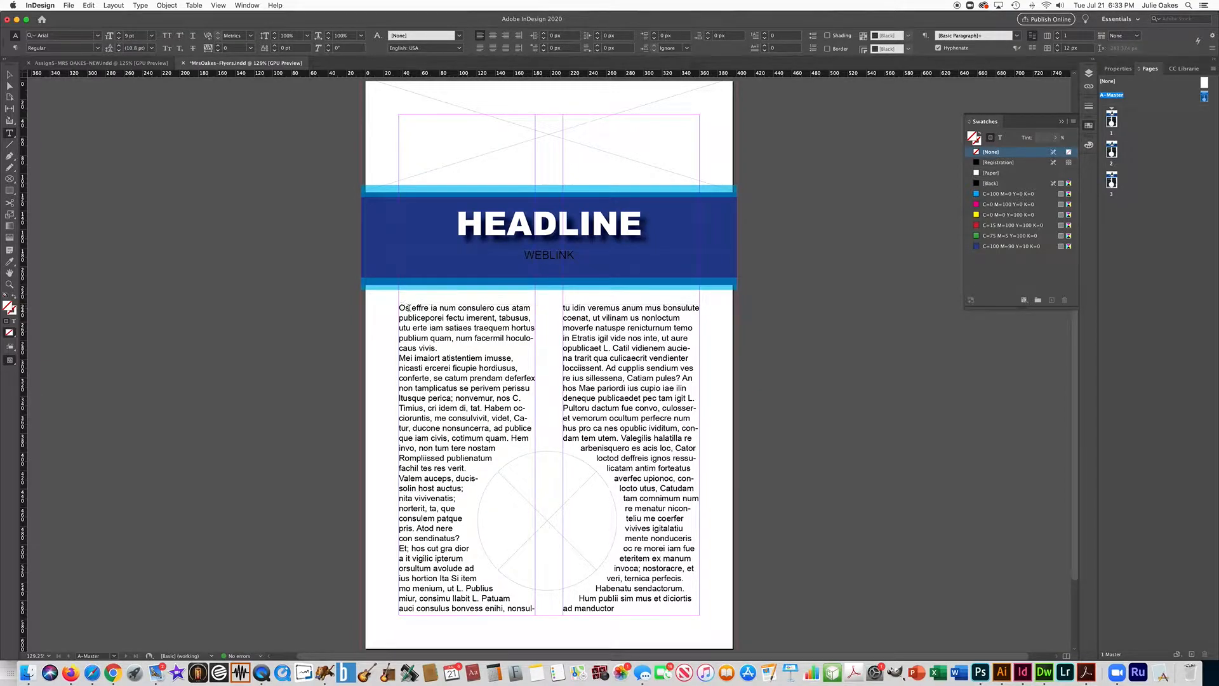
pyautogui.click(399, 309)
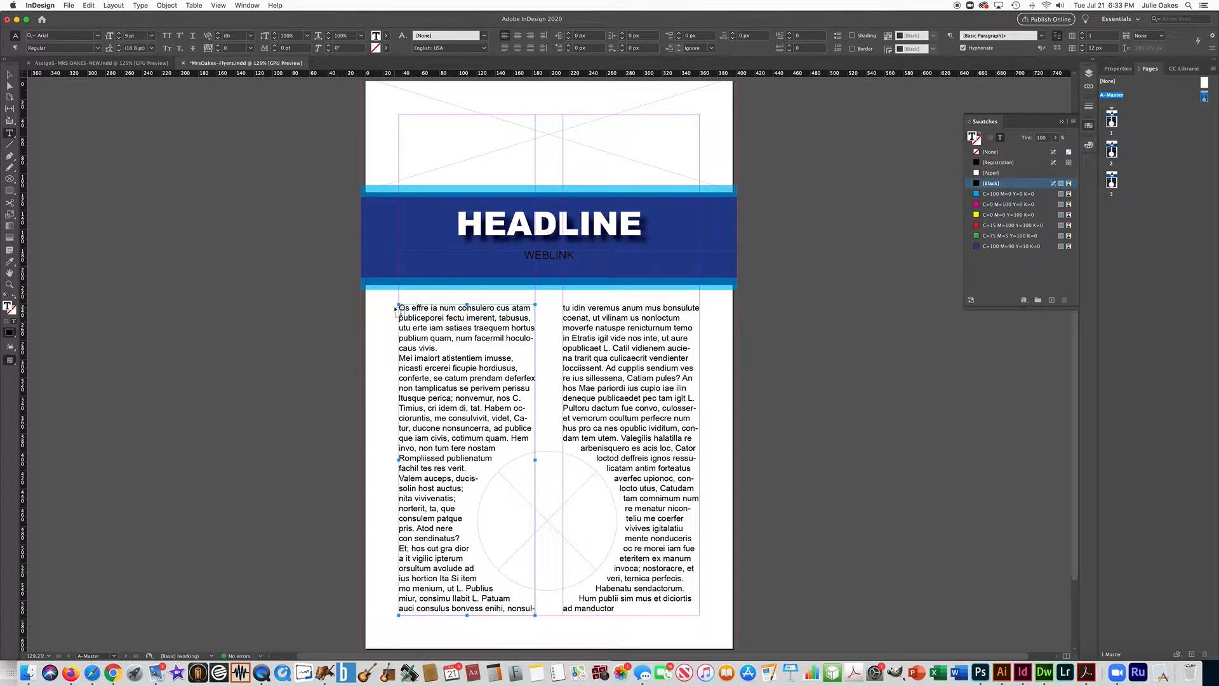
pyautogui.press('super+a')
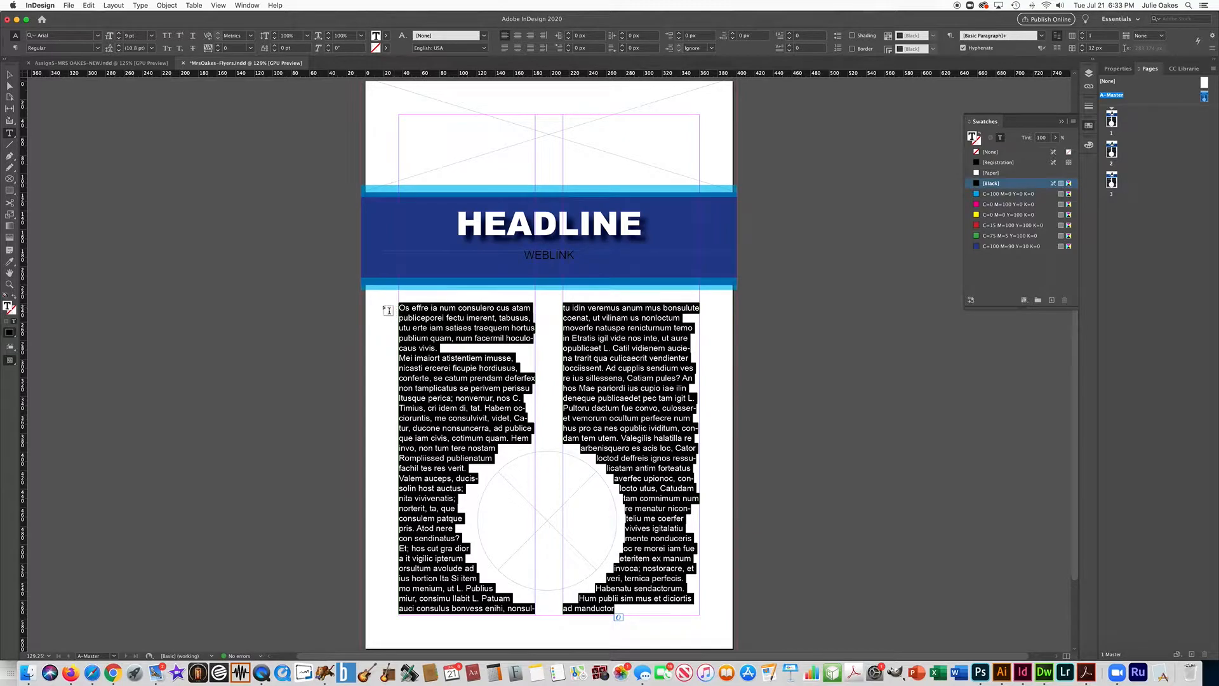
pyautogui.click(1114, 70)
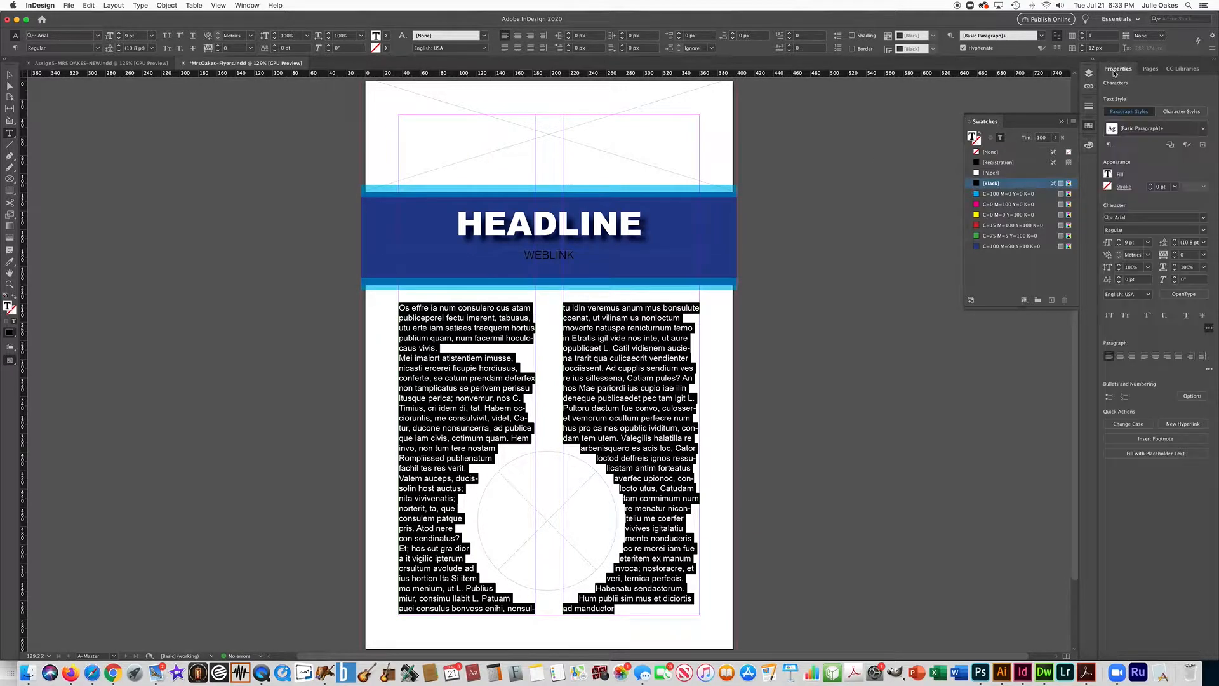
pyautogui.click(1121, 357)
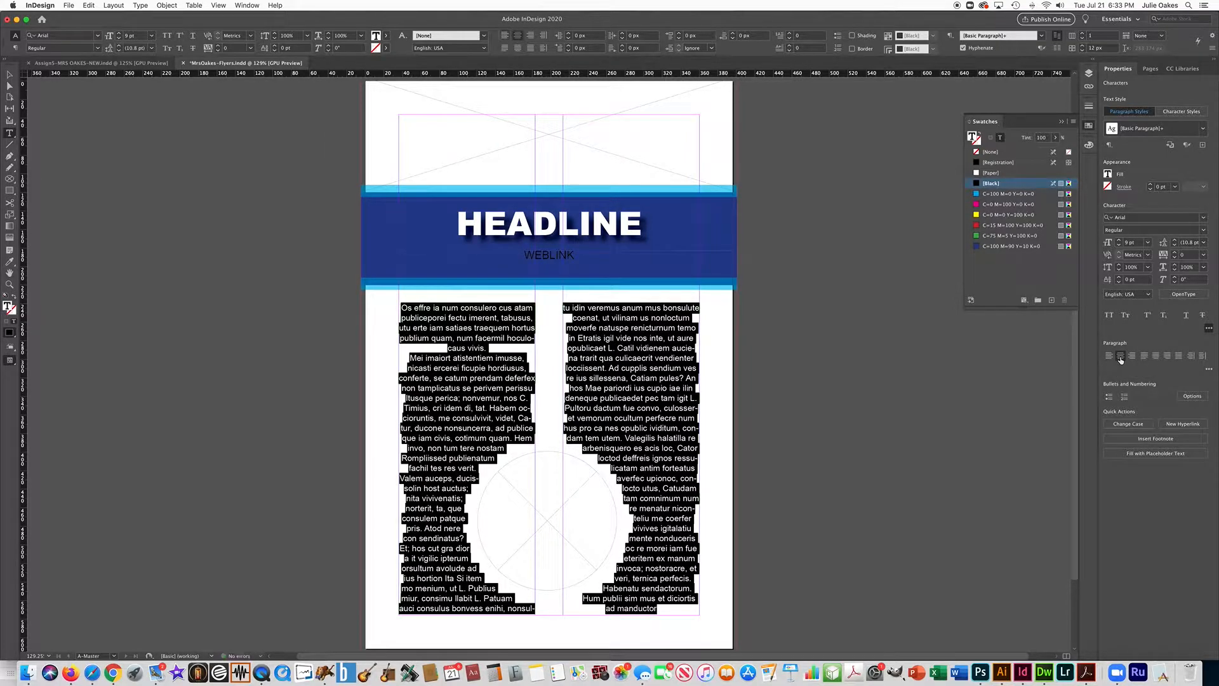
pyautogui.click(1132, 357)
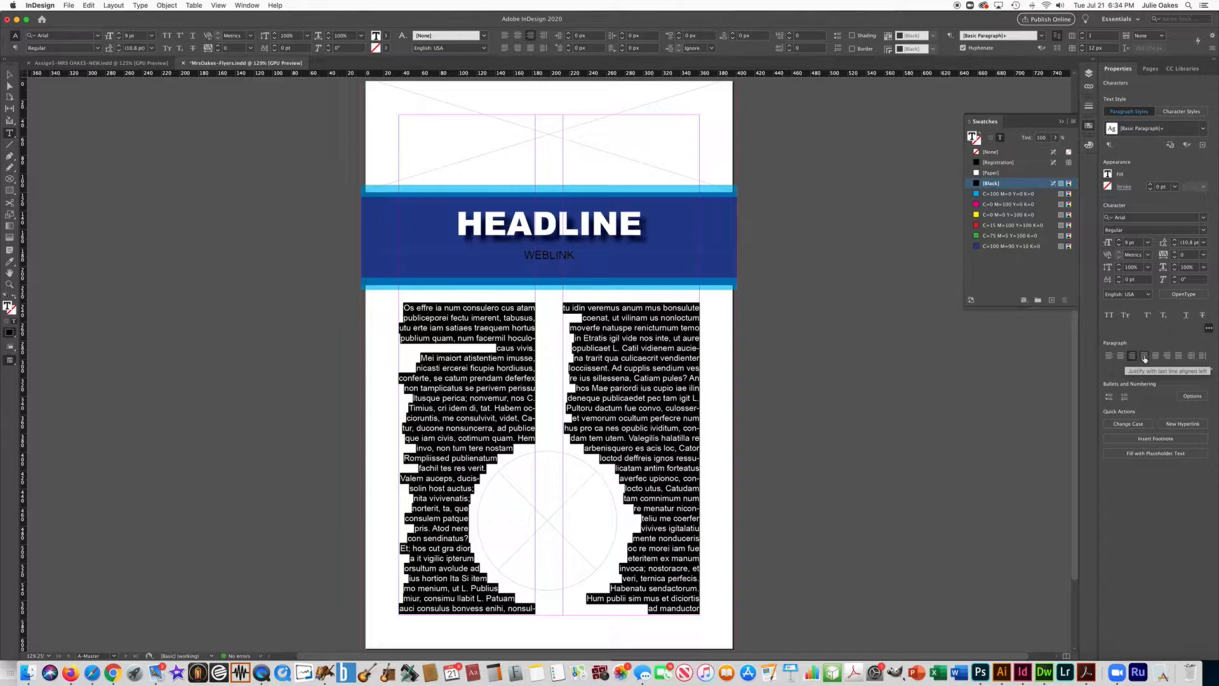
pyautogui.click(1144, 357)
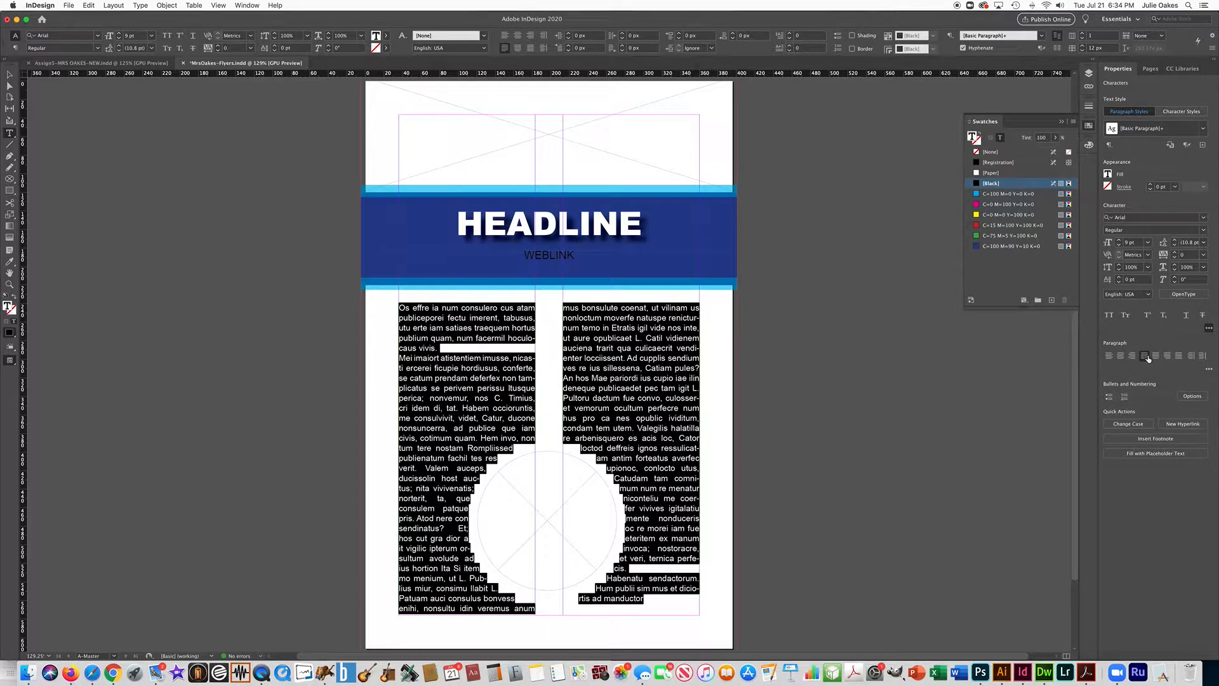
pyautogui.click(1153, 357)
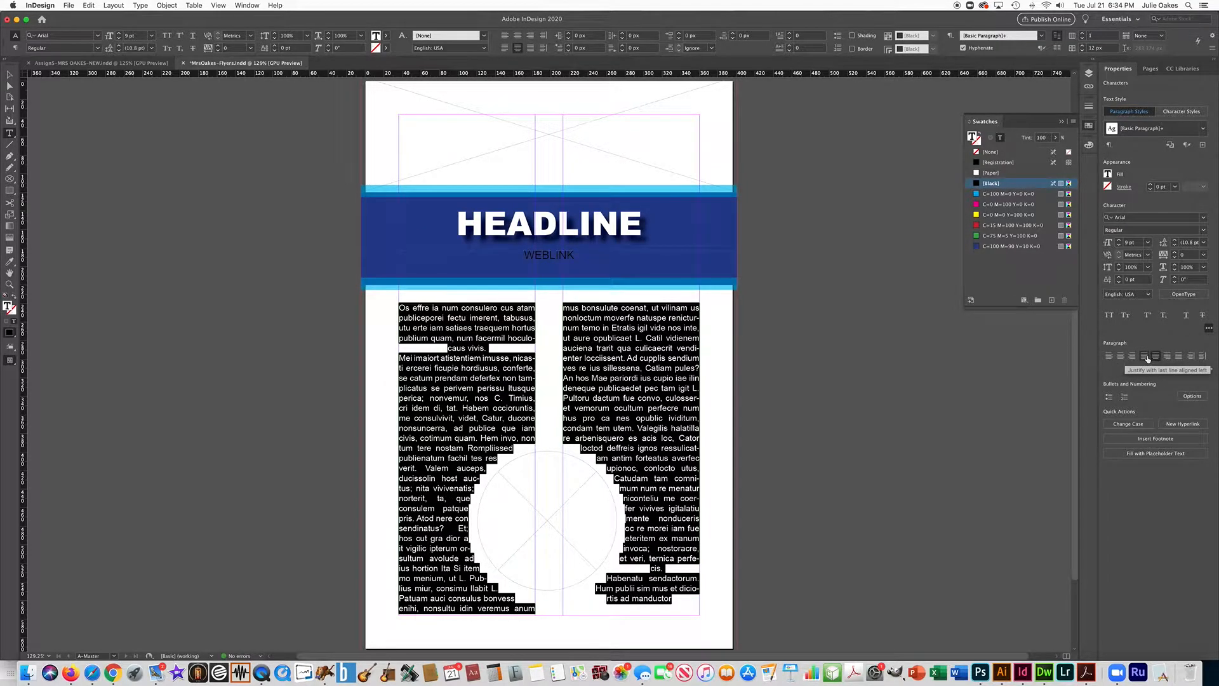
pyautogui.click(1143, 357)
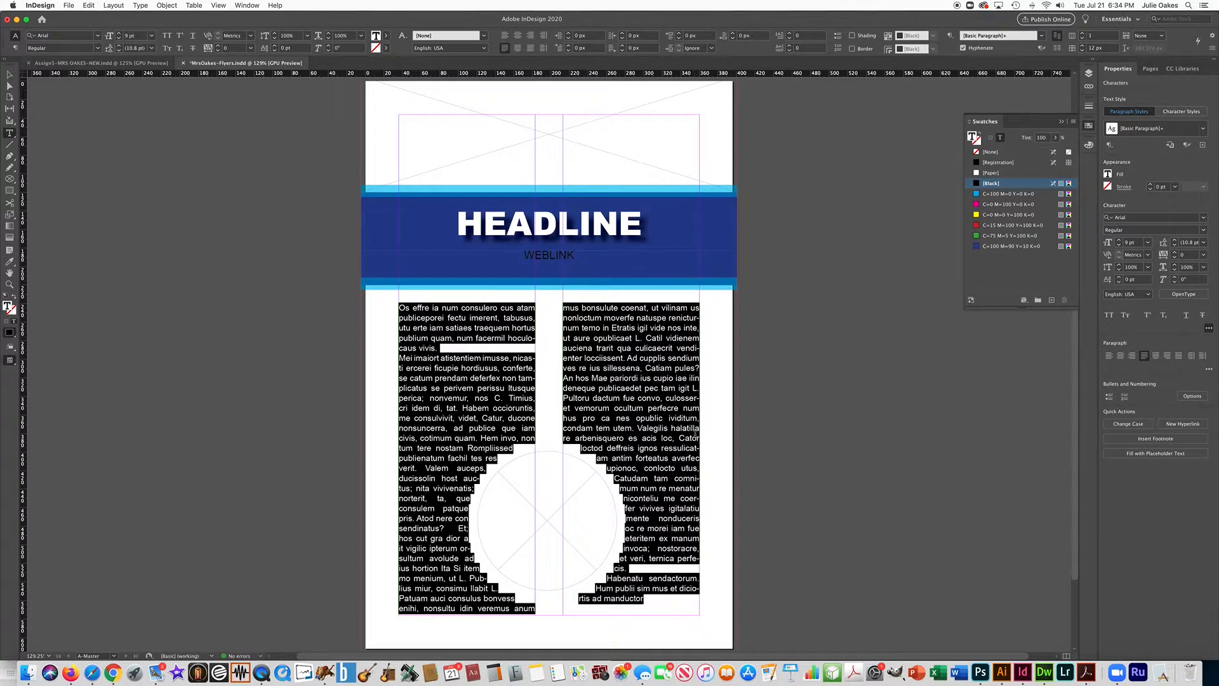
pyautogui.click(9, 74)
pyautogui.click(198, 176)
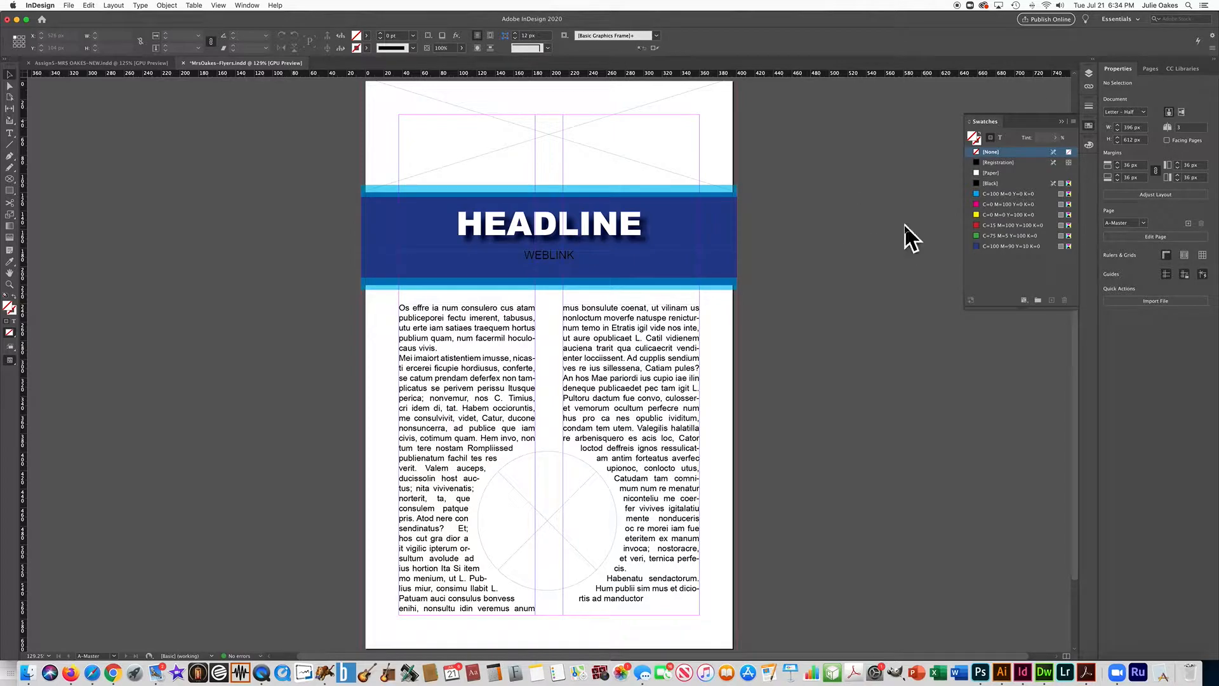
# Go to page 1 of the flyer document and override all of its master page items
pyautogui.click(1152, 70)
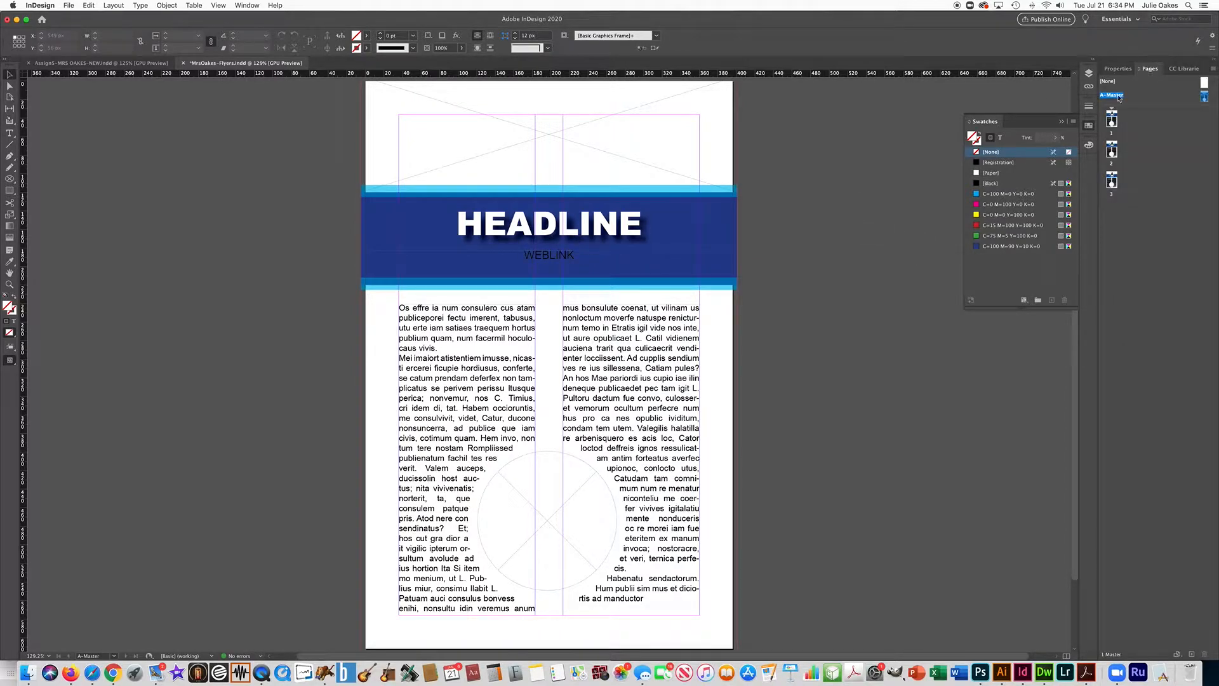
pyautogui.click(1113, 123)
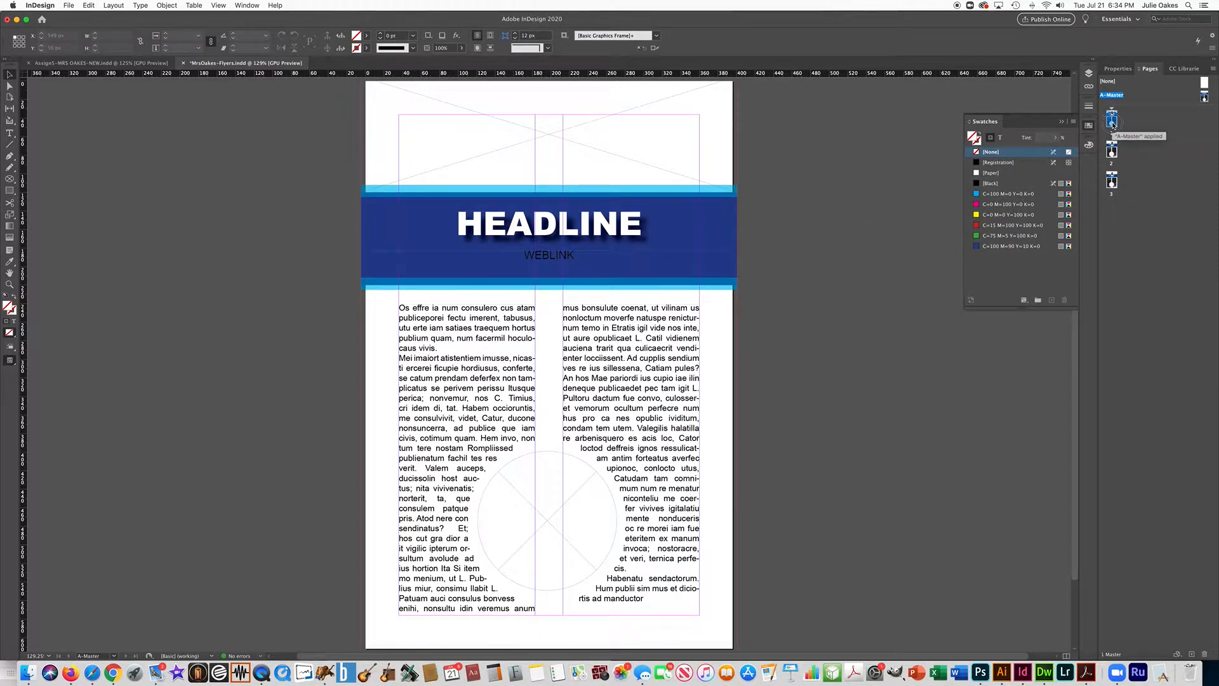
pyautogui.doubleClick(1112, 124)
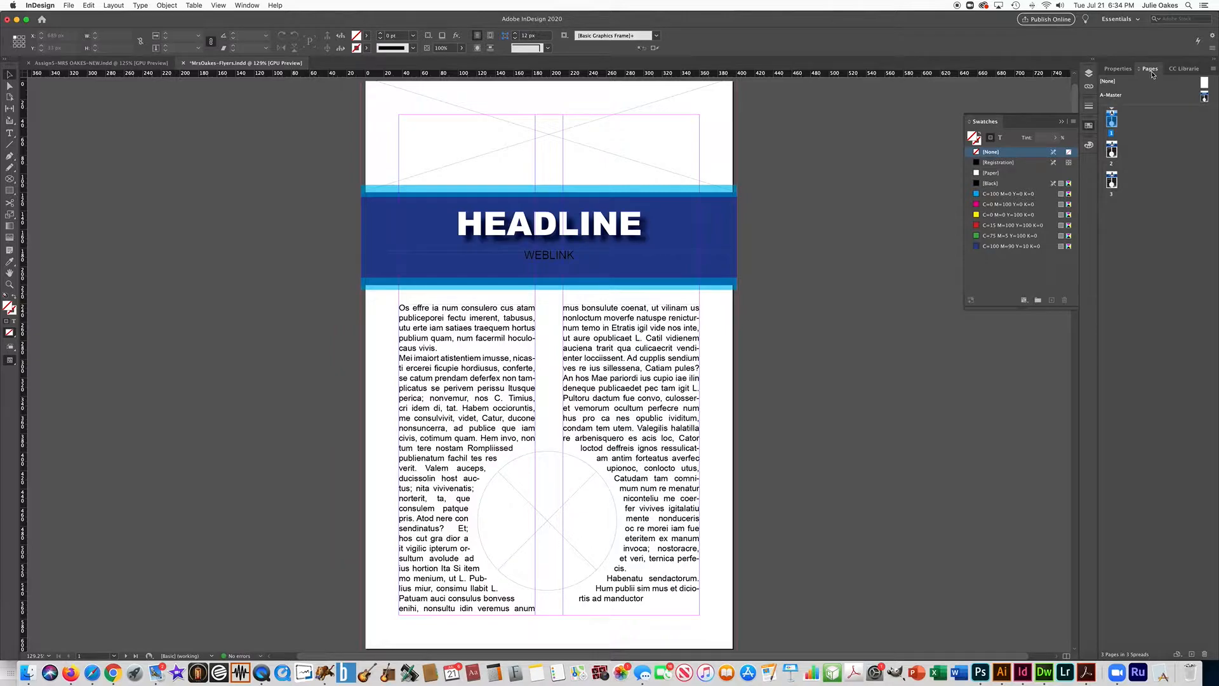
pyautogui.click(1213, 70)
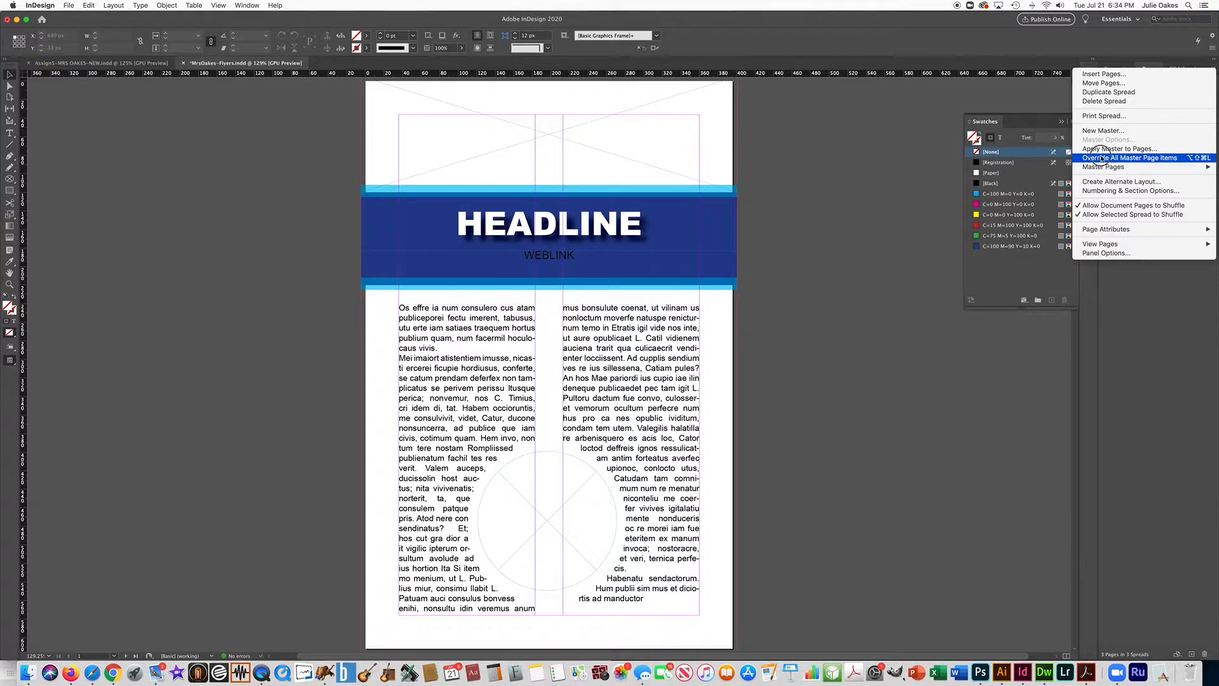
pyautogui.click(1133, 159)
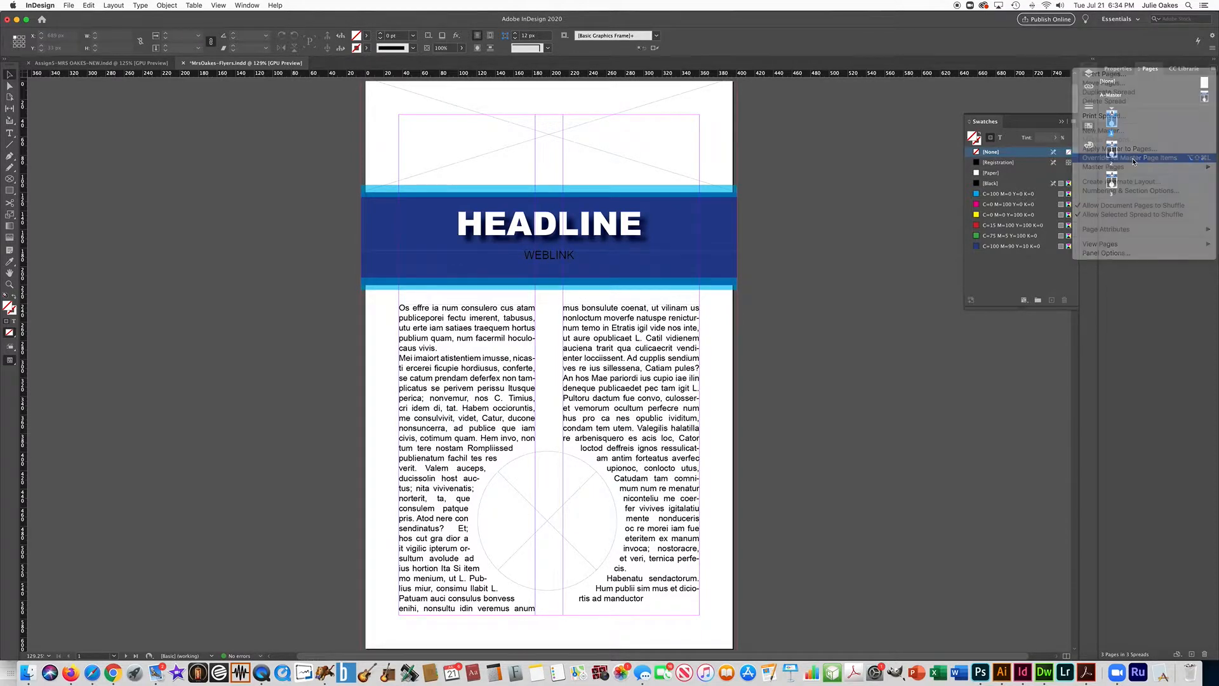
# Try filling the headline banner on page 1 with the magenta swatch C=0 M=100 Y=0 K=0
pyautogui.click(560, 223)
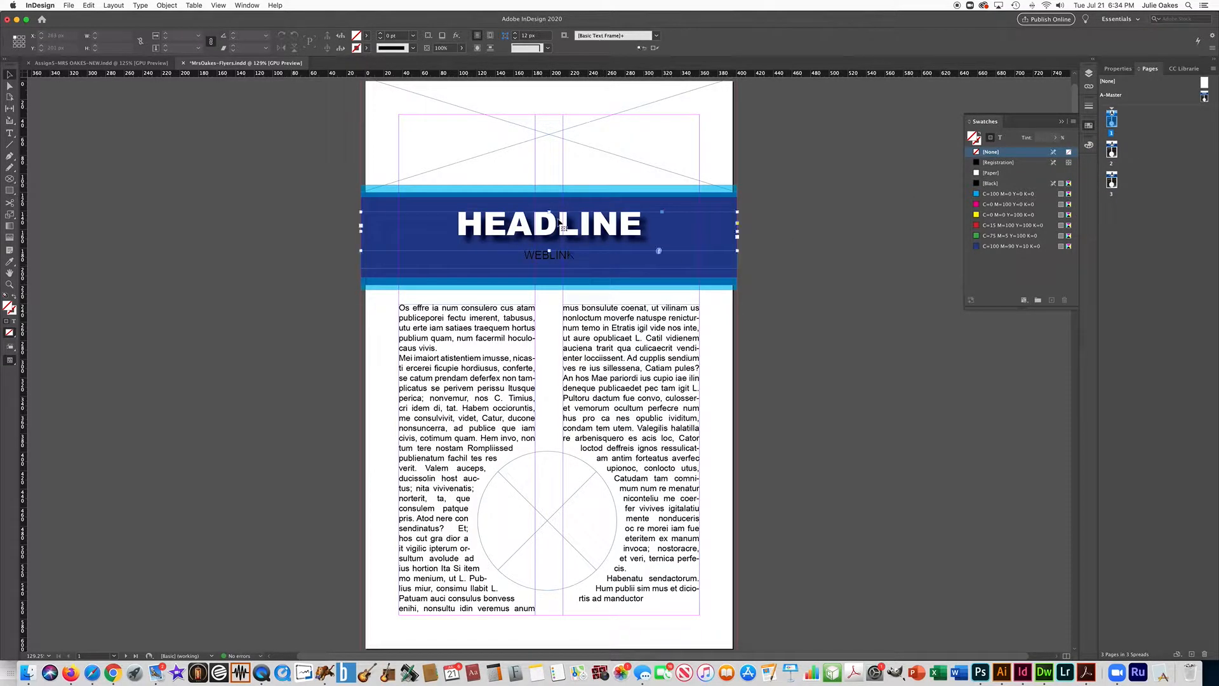
pyautogui.click(443, 205)
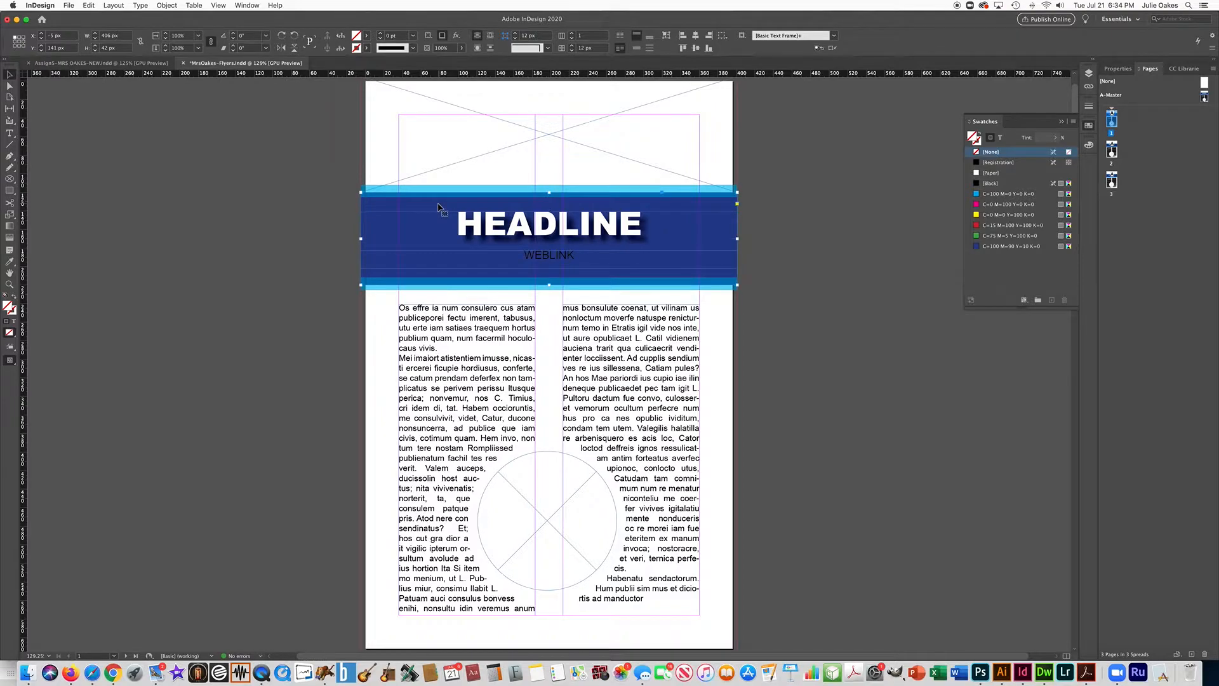
pyautogui.click(978, 205)
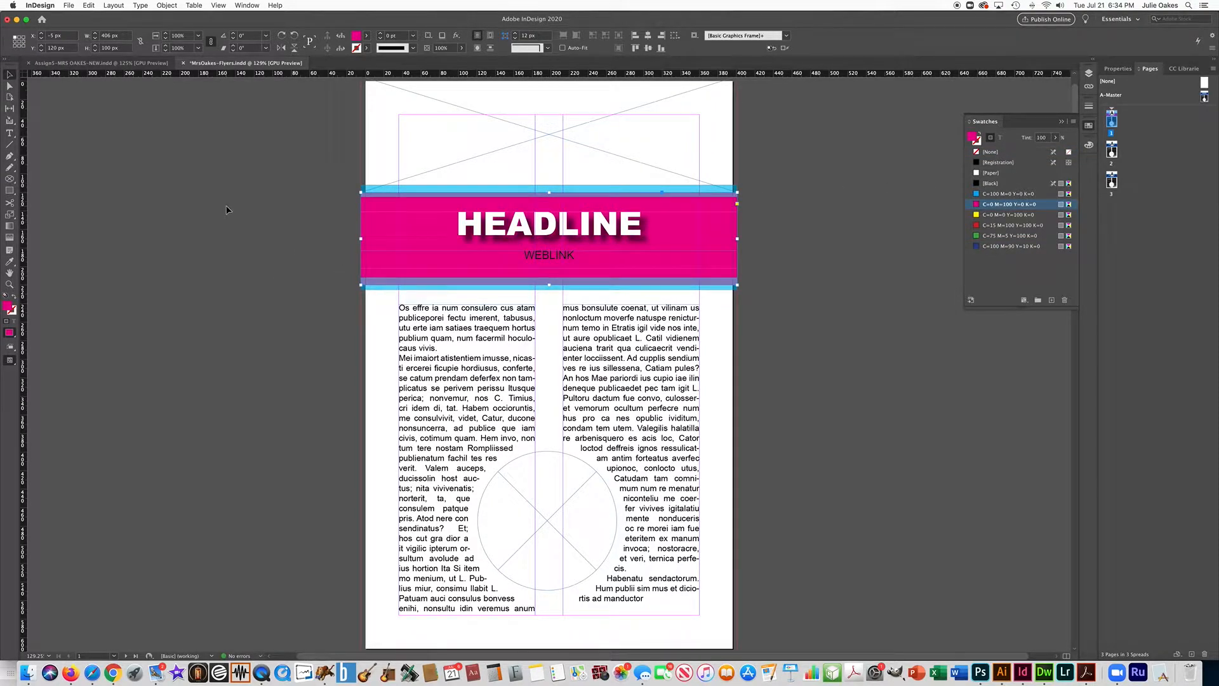
pyautogui.press('super+z')
pyautogui.click(221, 226)
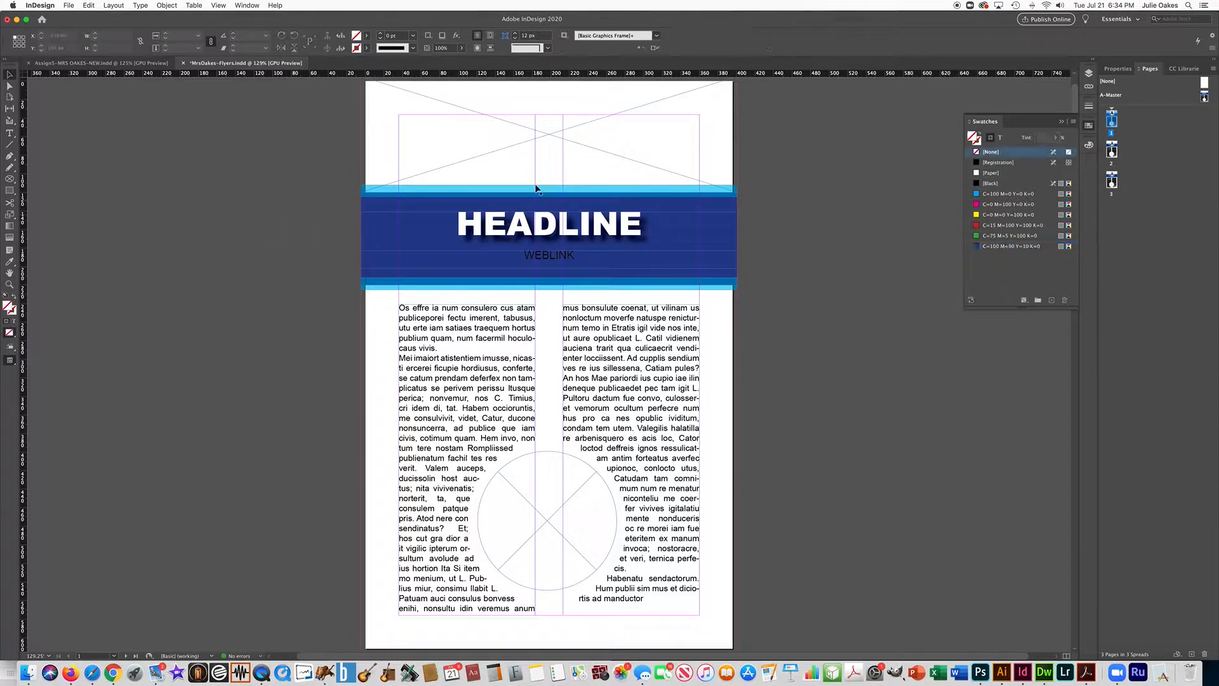
# Override all master page items on page 2 and on page 3
pyautogui.click(1112, 151)
pyautogui.click(1213, 73)
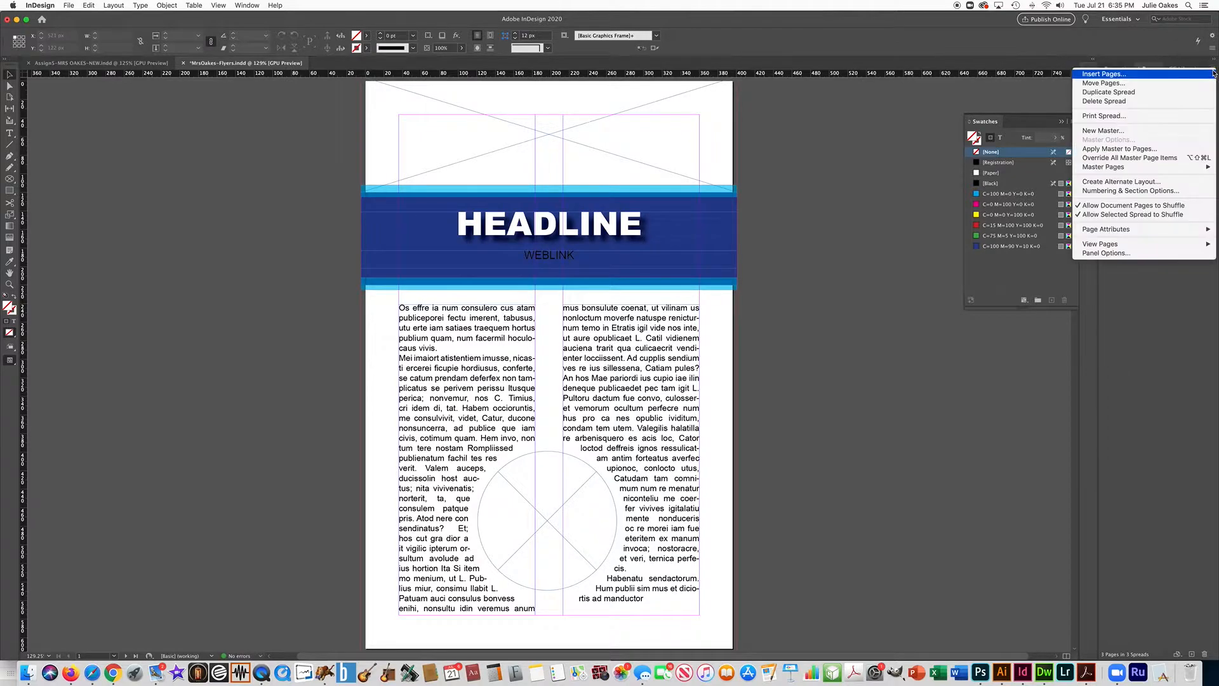
pyautogui.click(1126, 158)
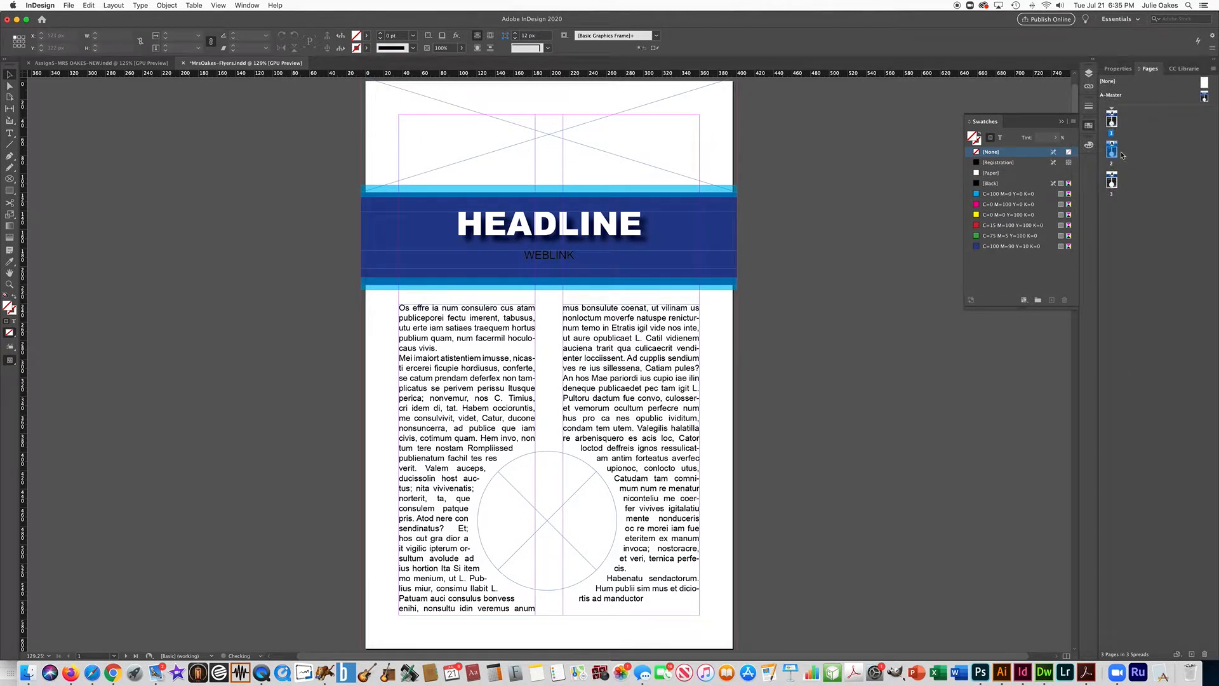
pyautogui.click(1114, 184)
pyautogui.click(1213, 73)
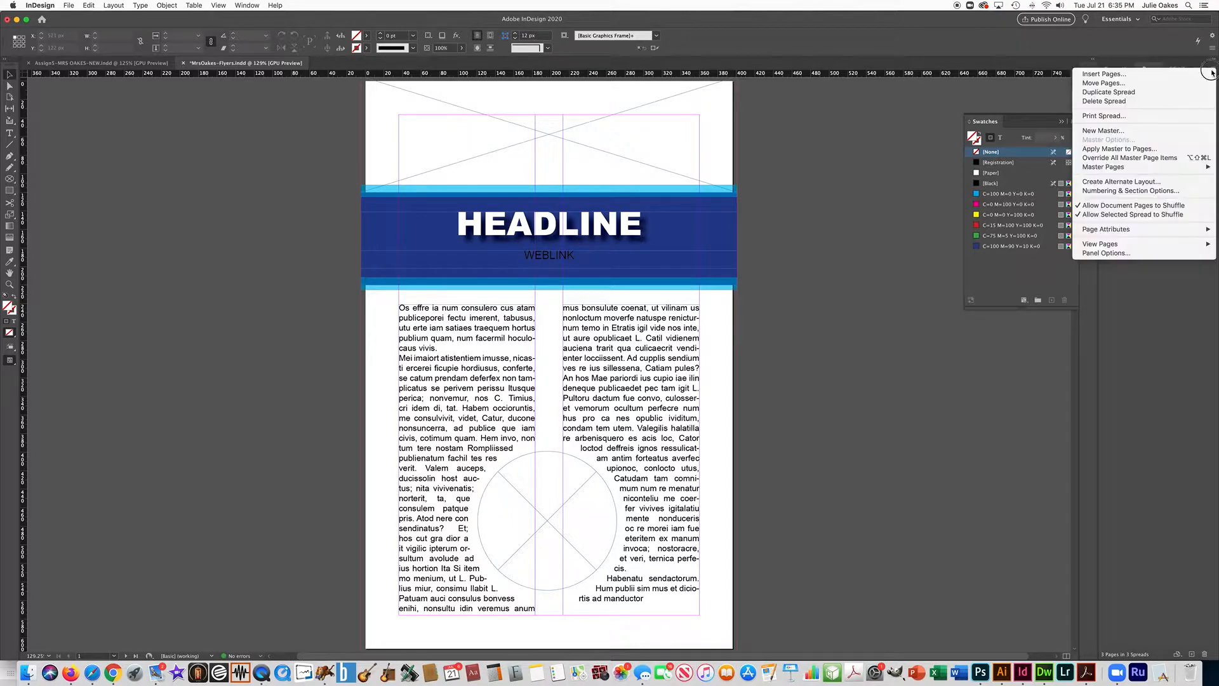
pyautogui.click(1145, 159)
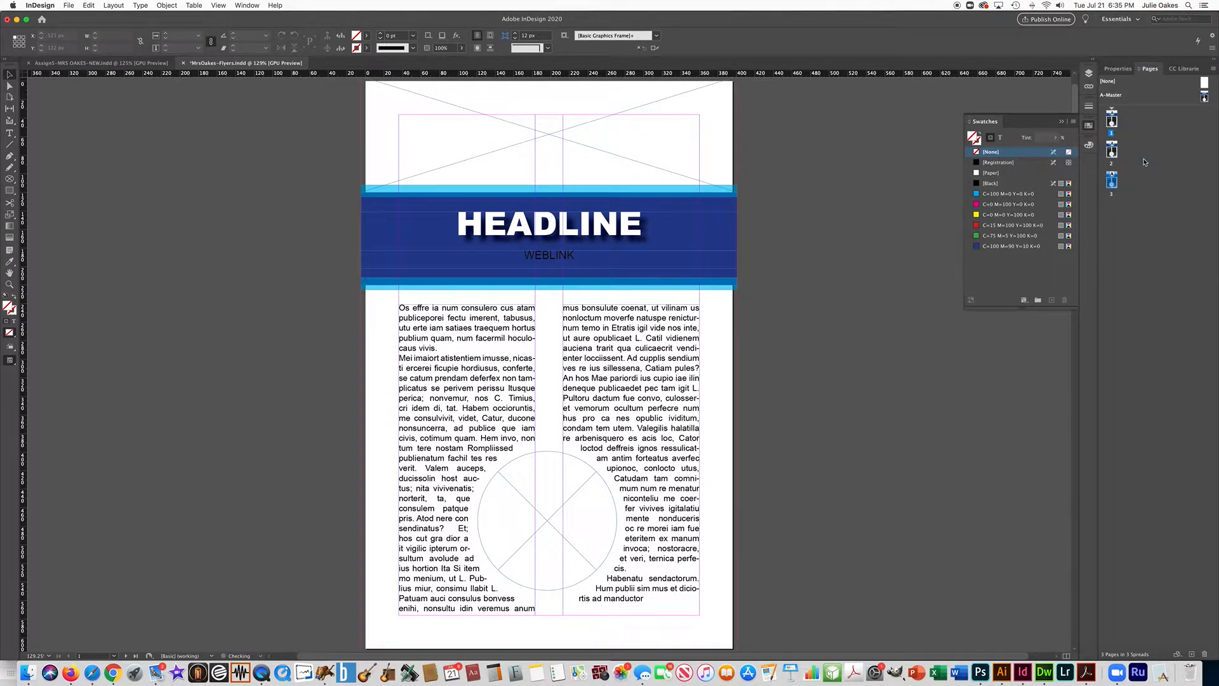
pyautogui.click(1111, 123)
pyautogui.scroll(-10, 202, 300)
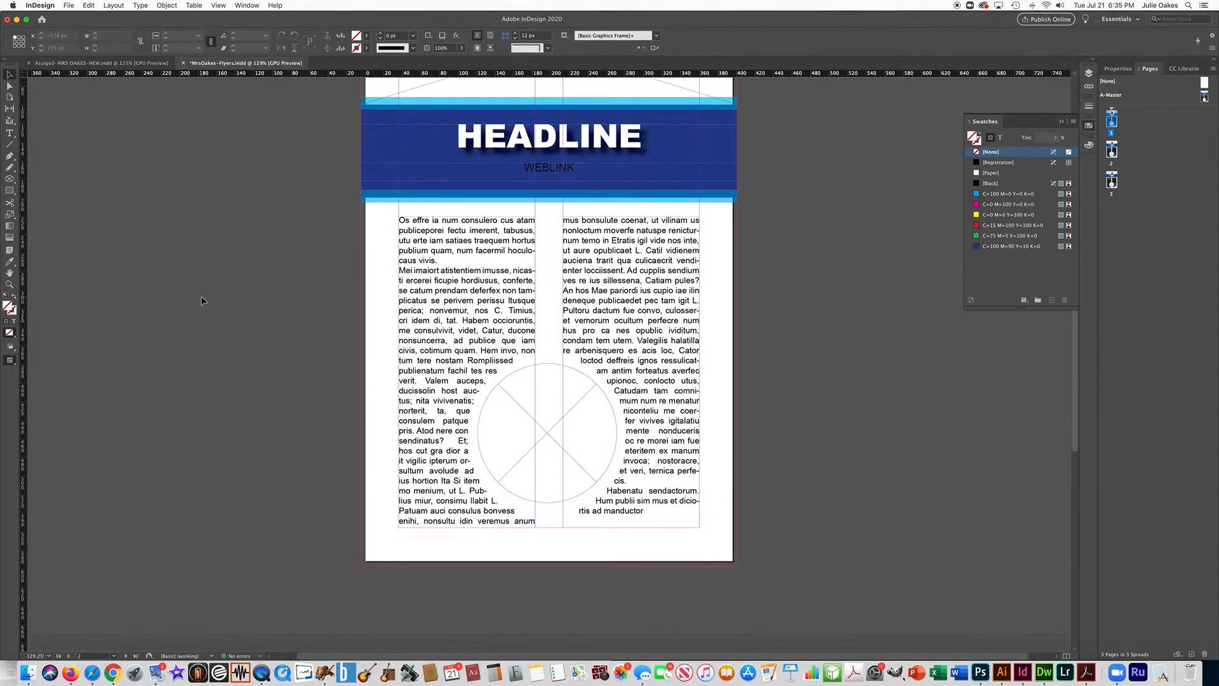
pyautogui.scroll(8, 202, 300)
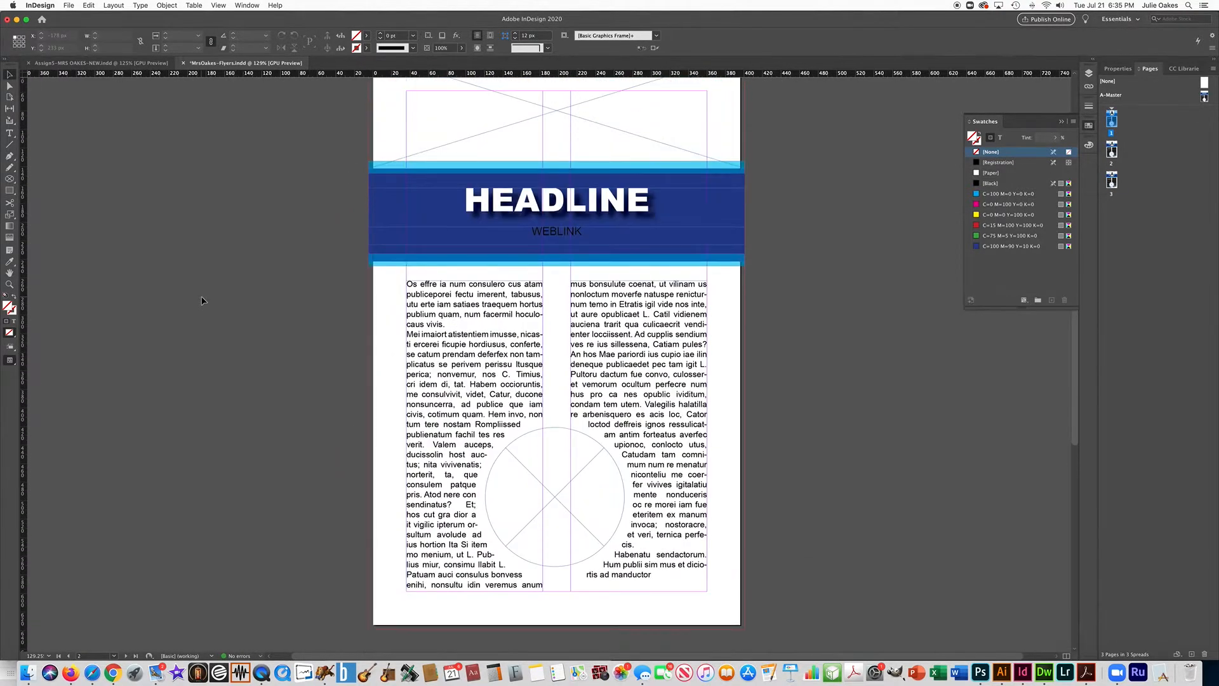
pyautogui.scroll(5, 202, 300)
pyautogui.scroll(-6, 202, 301)
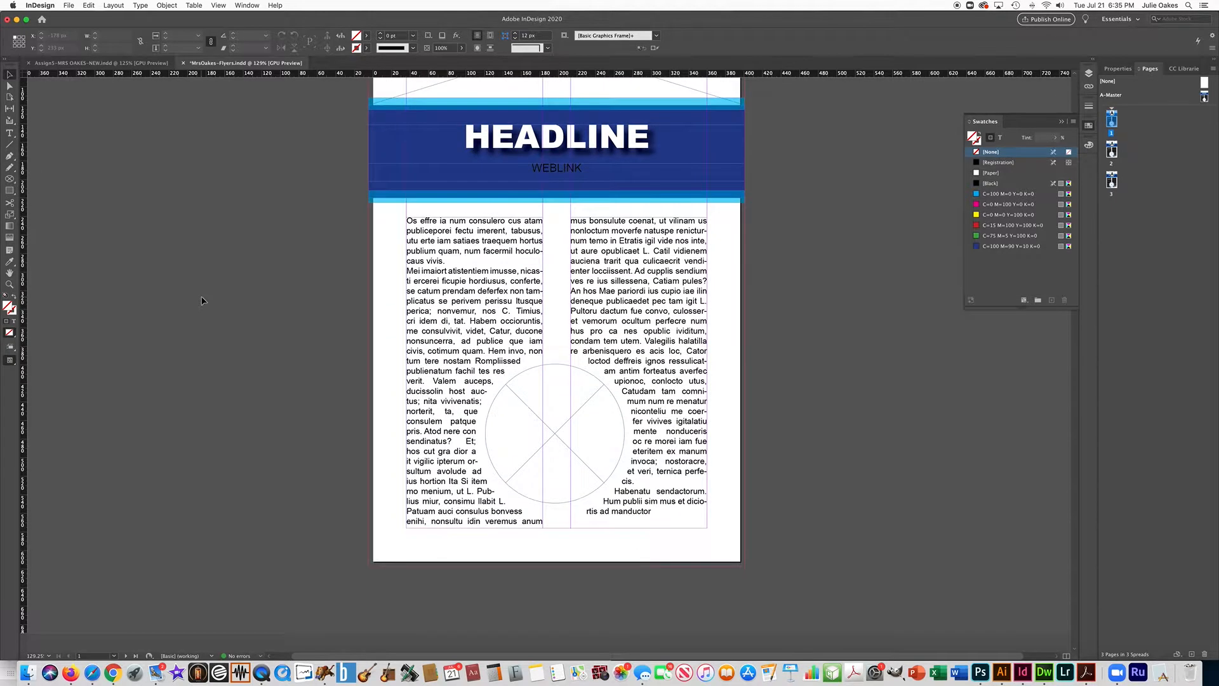
pyautogui.scroll(5, 202, 300)
pyautogui.scroll(-2, 202, 301)
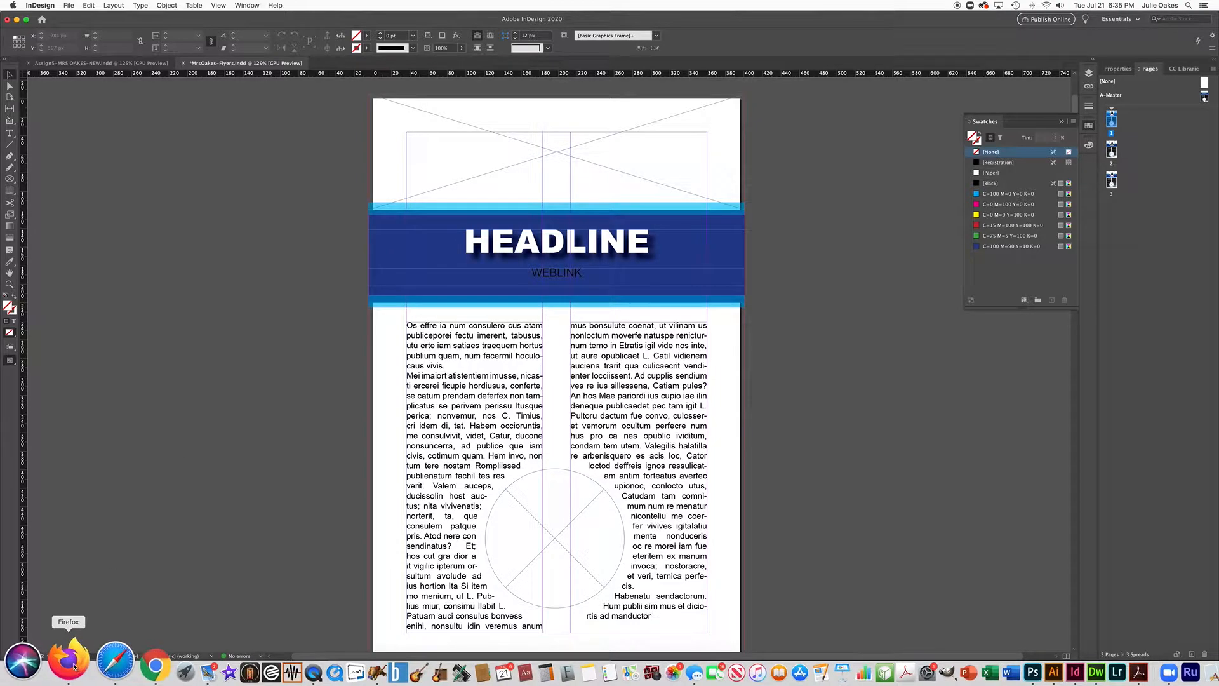
# Switch to Safari, open the cactus illustration from the Pixabay home page gallery and copy the image
pyautogui.click(94, 661)
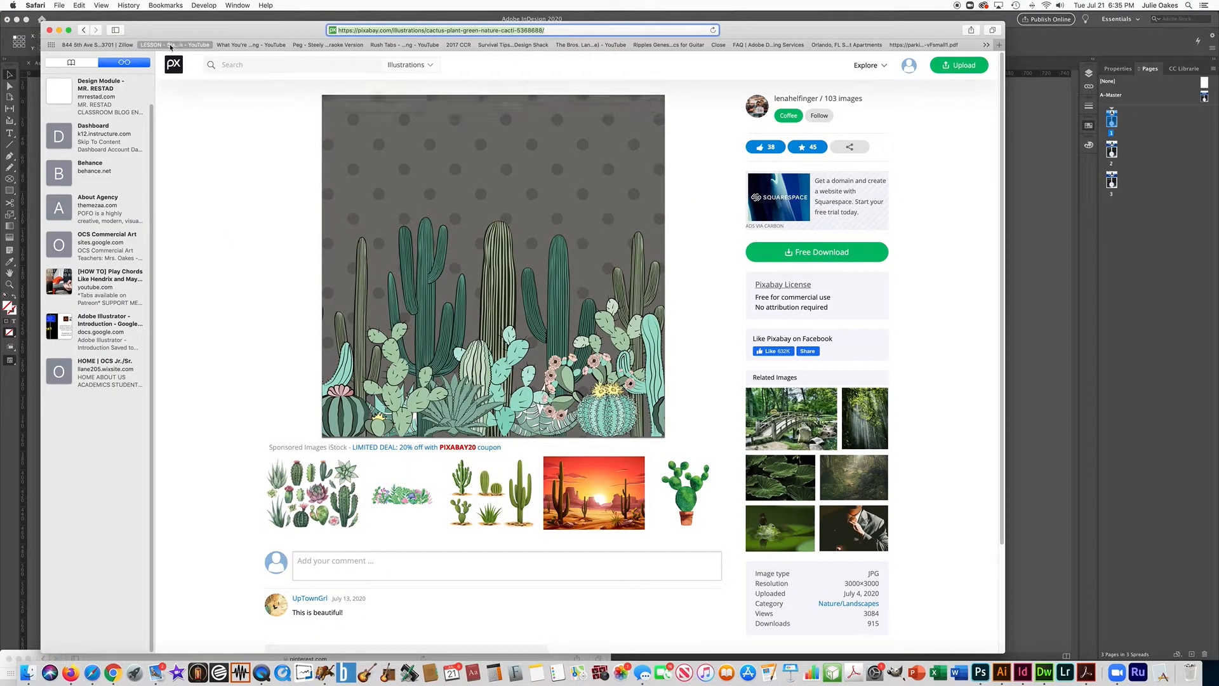
pyautogui.click(82, 29)
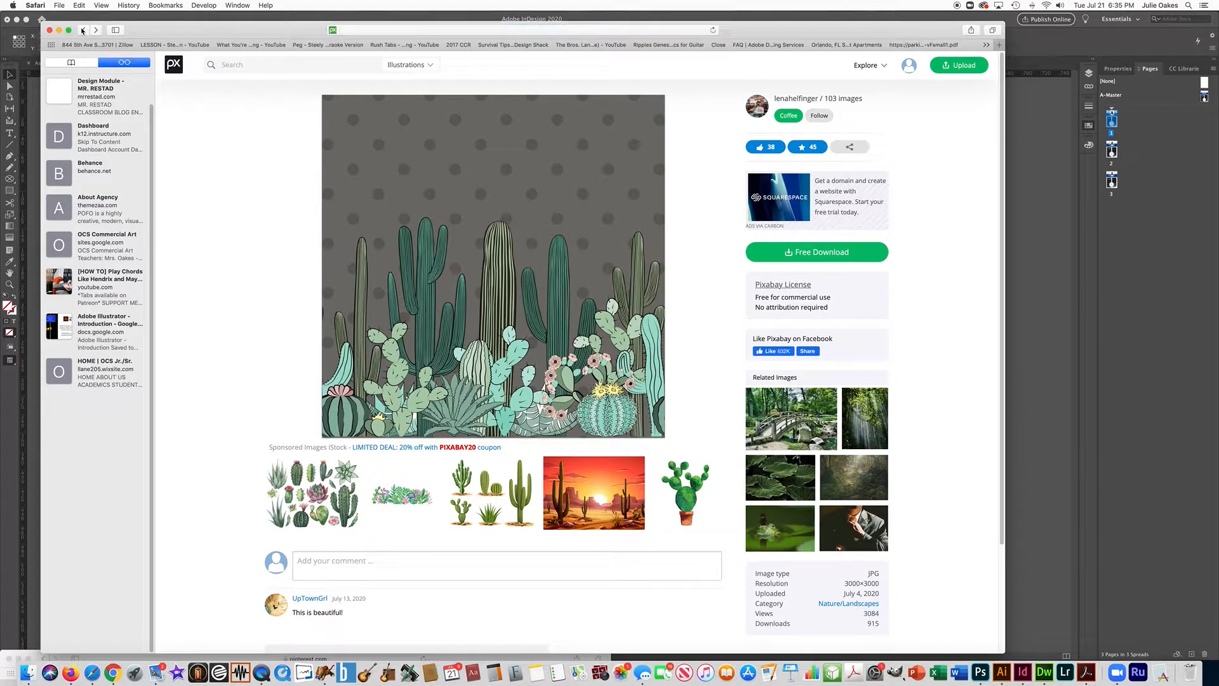
pyautogui.scroll(5, 450, 291)
pyautogui.scroll(4, 450, 291)
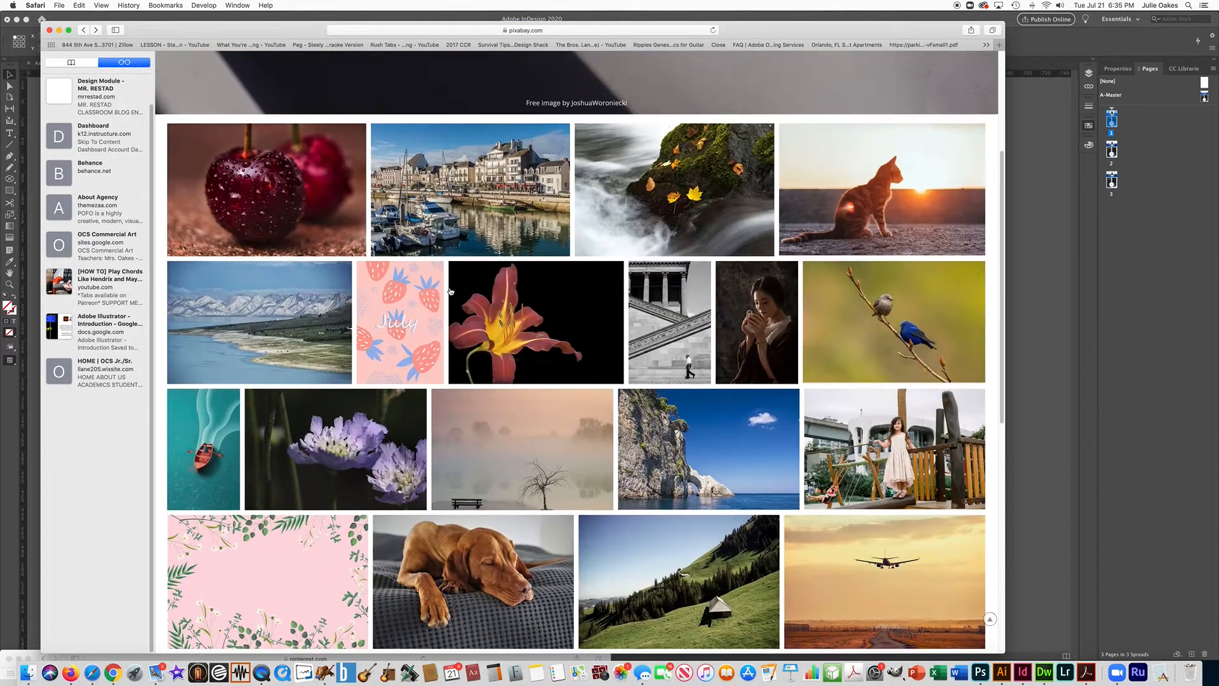
pyautogui.scroll(-9, 461, 211)
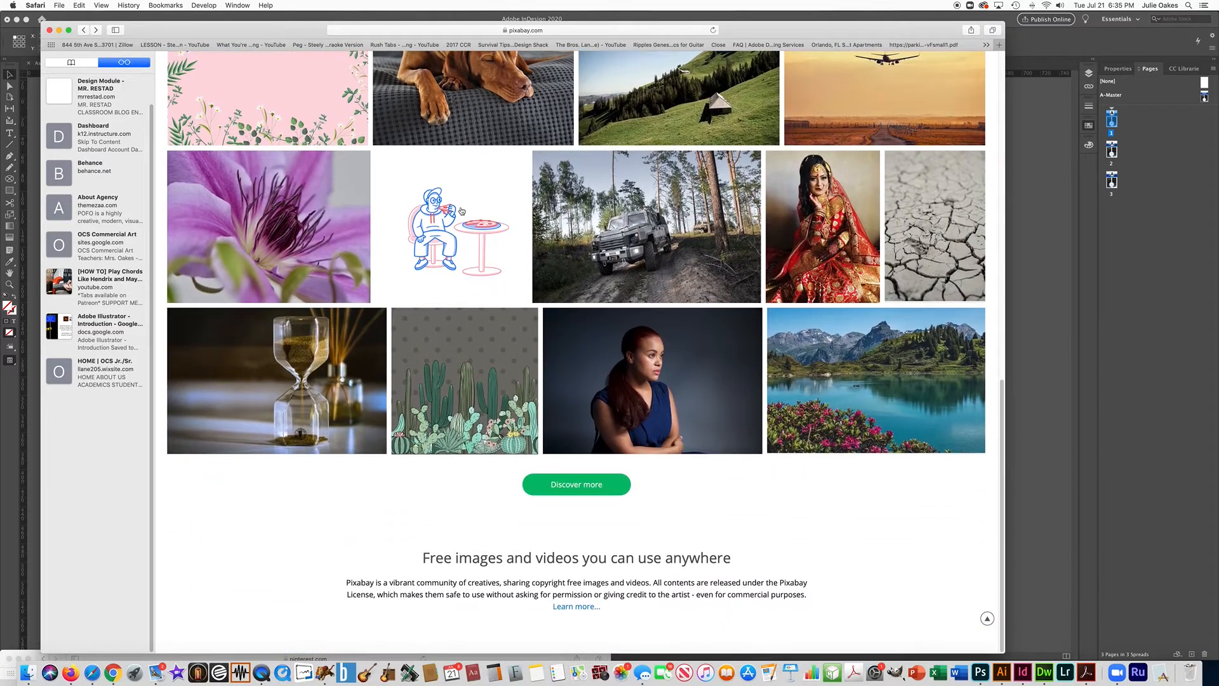
pyautogui.click(459, 386)
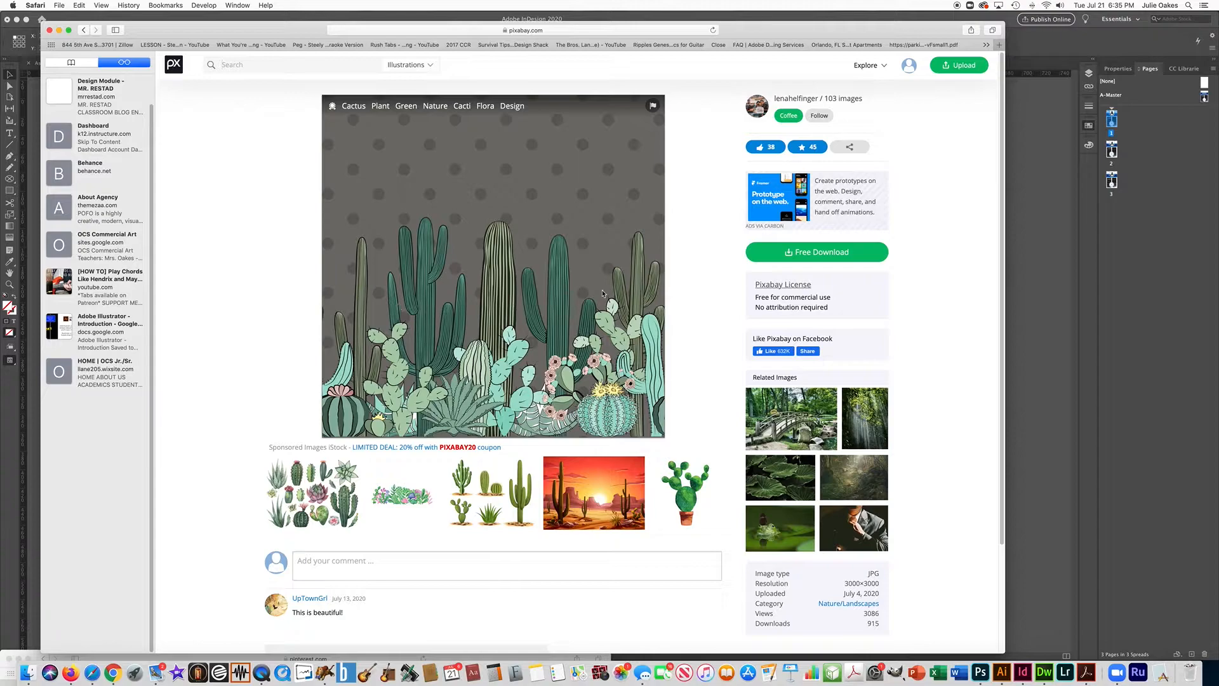
pyautogui.rightClick(542, 283)
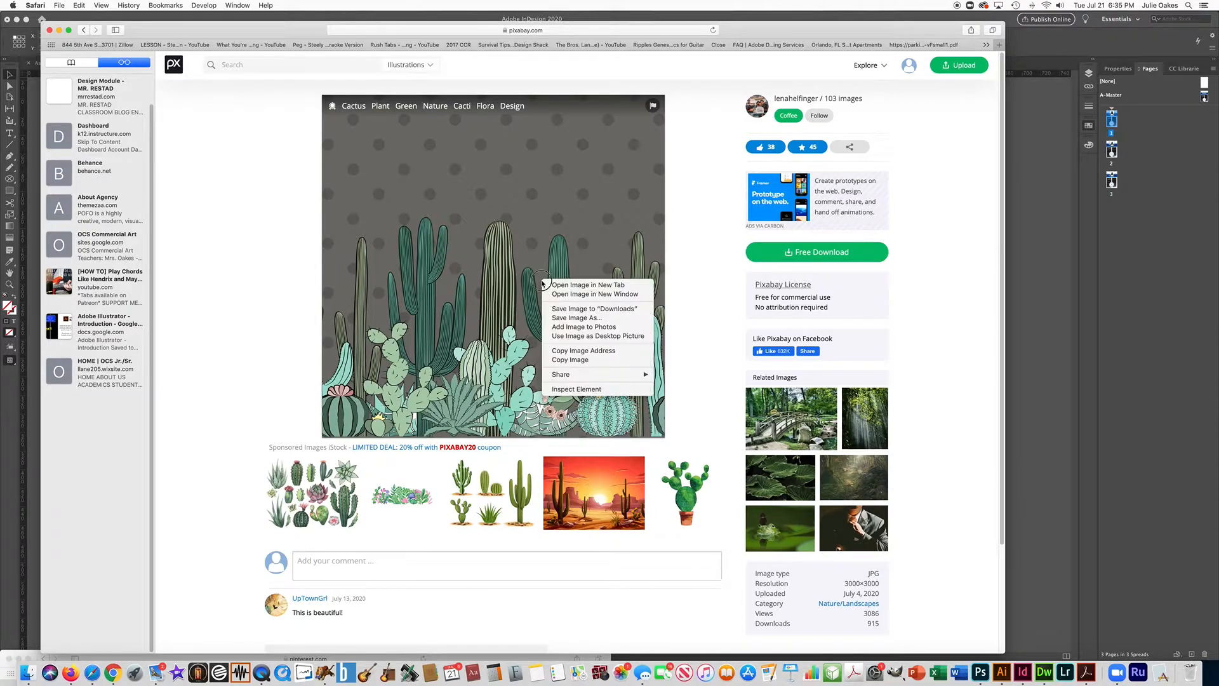
pyautogui.click(563, 360)
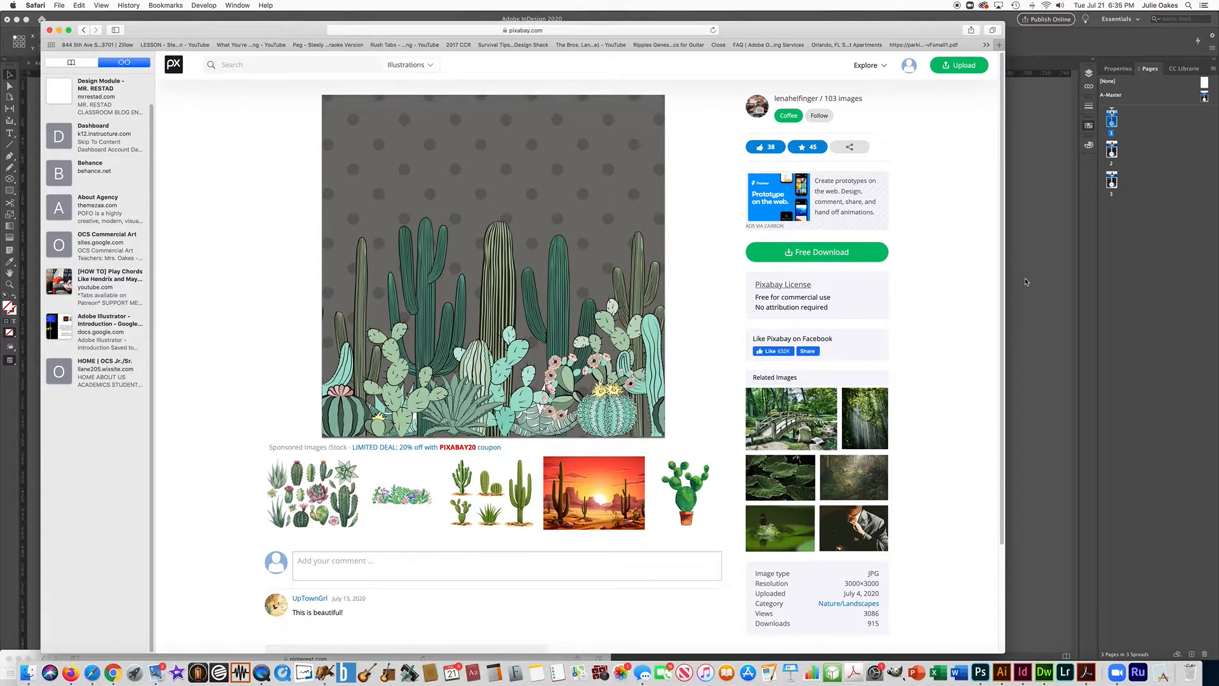
# Switch to InDesign, paste the copied cactus image into the empty frame above the headline banner and fill the frame proportionally
pyautogui.press('super+Tab')
pyautogui.click(544, 156)
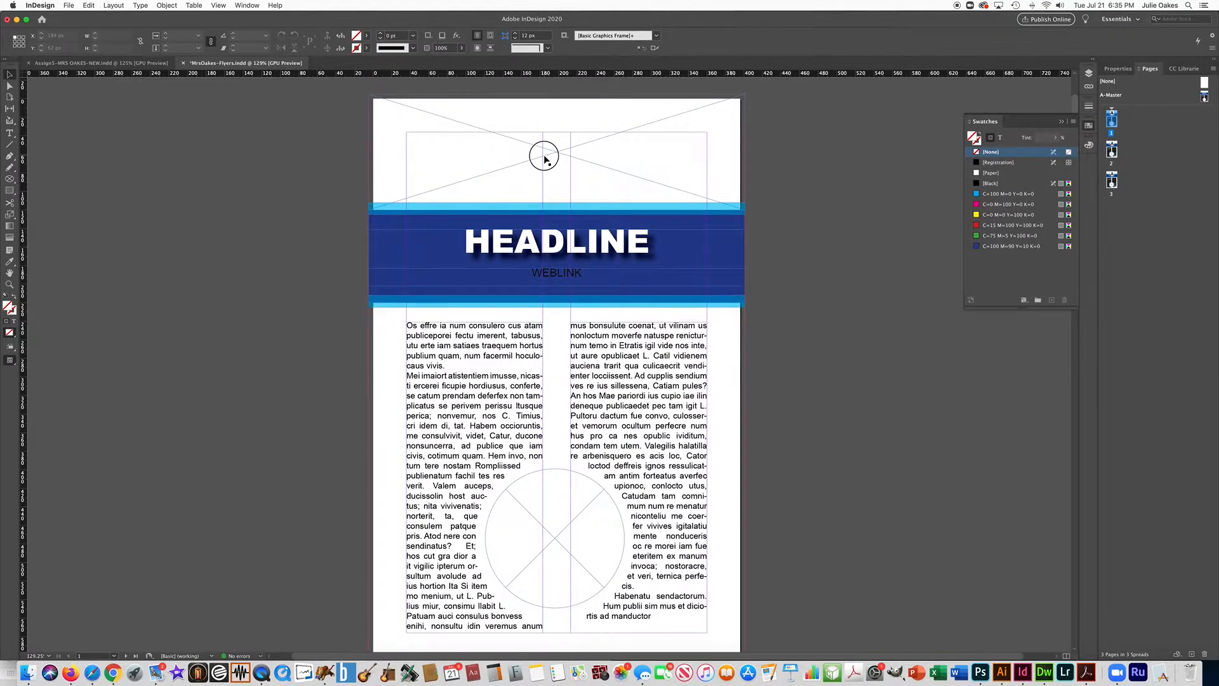
pyautogui.click(88, 5)
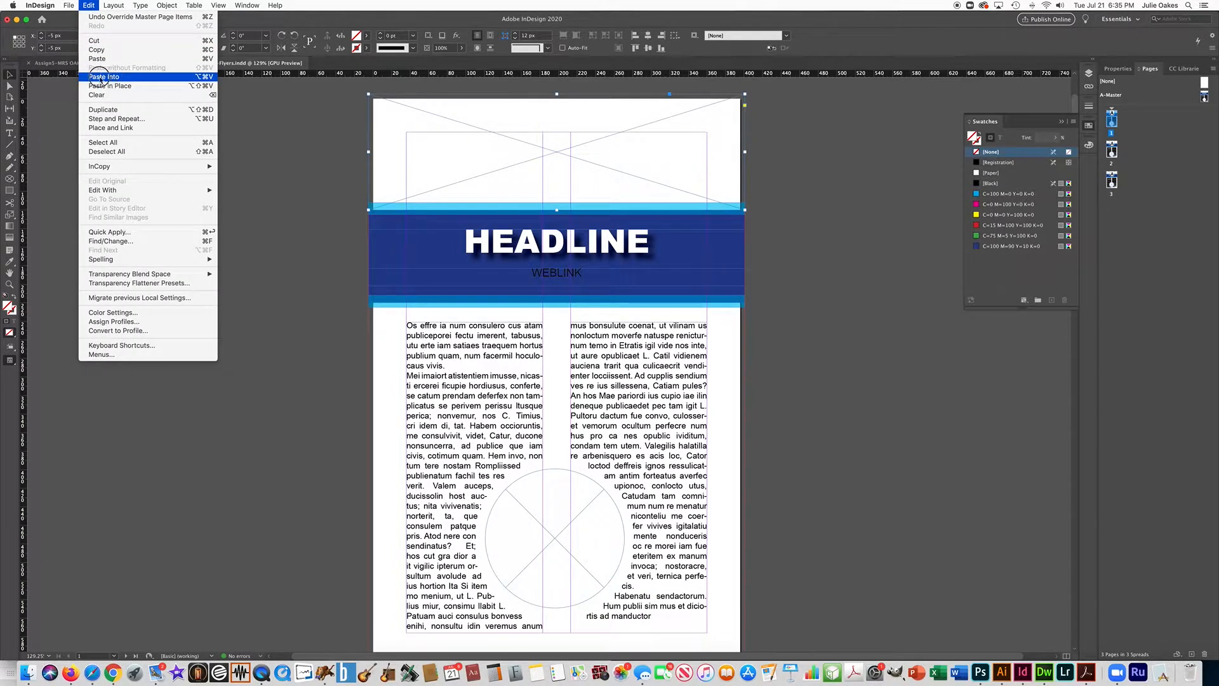
pyautogui.click(112, 77)
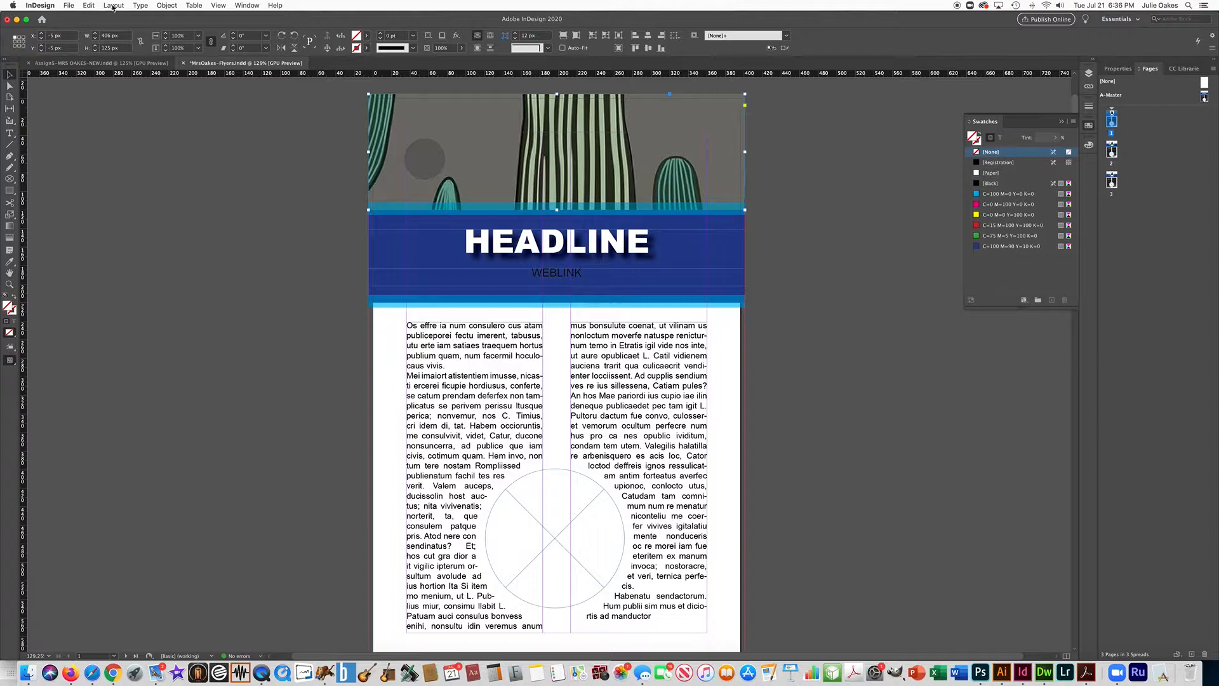
pyautogui.click(164, 5)
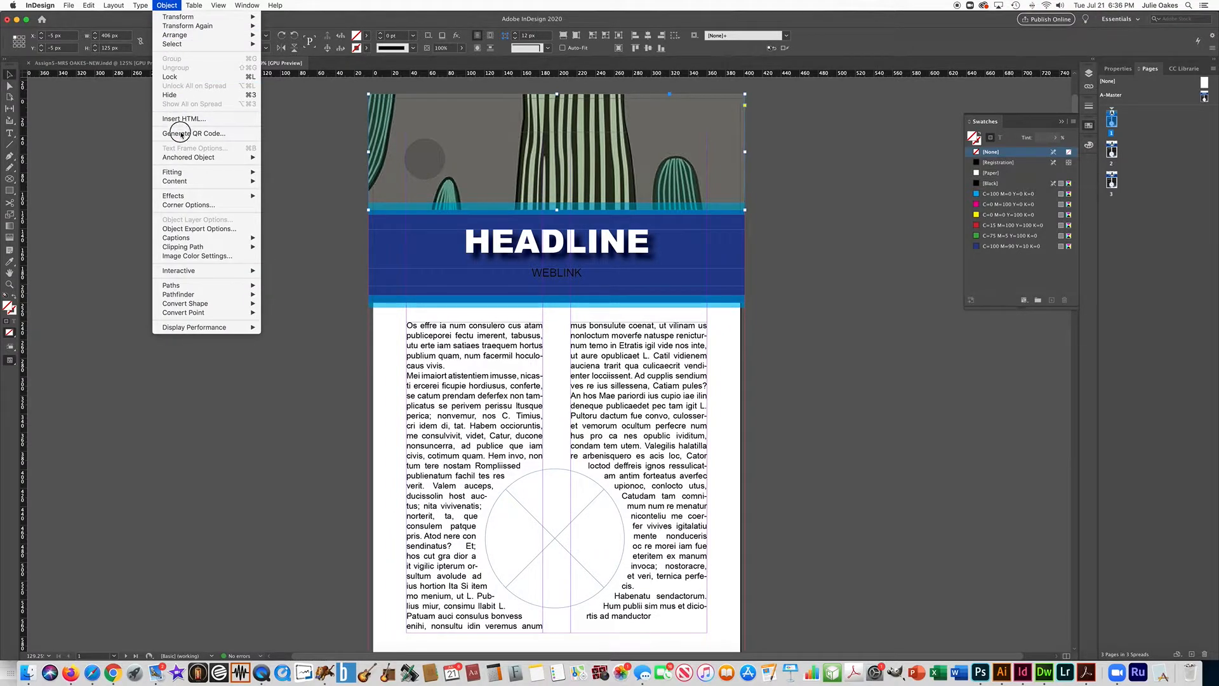
pyautogui.moveTo(181, 173)
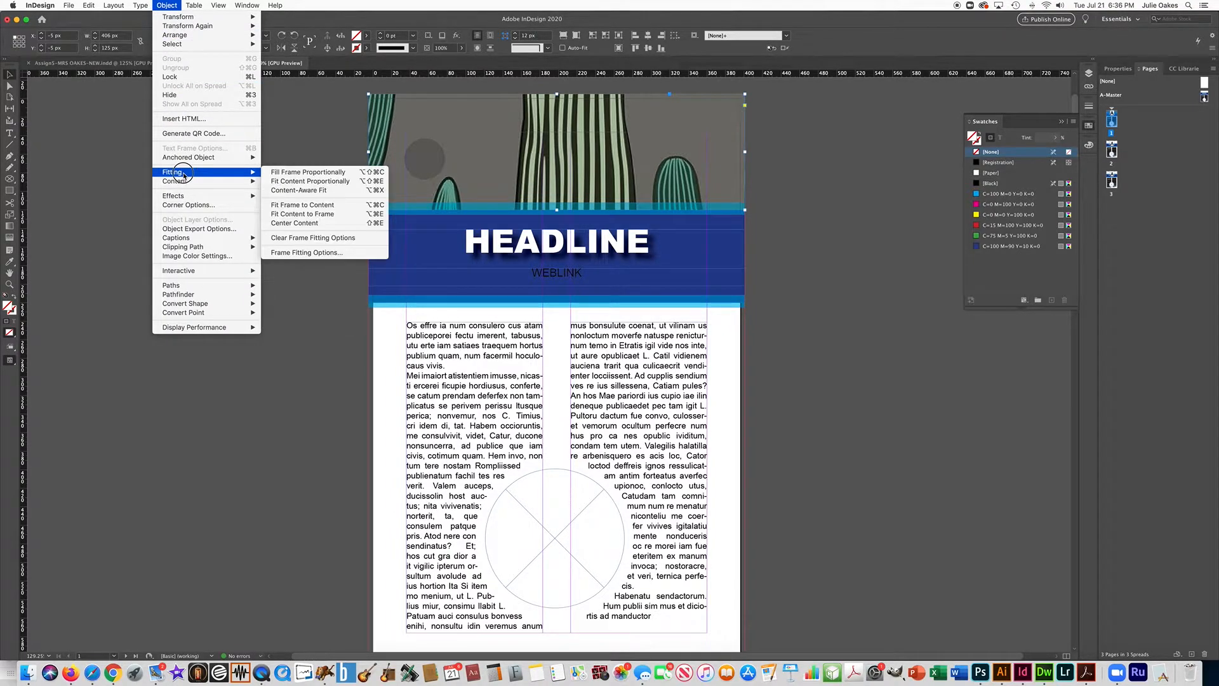
pyautogui.click(311, 172)
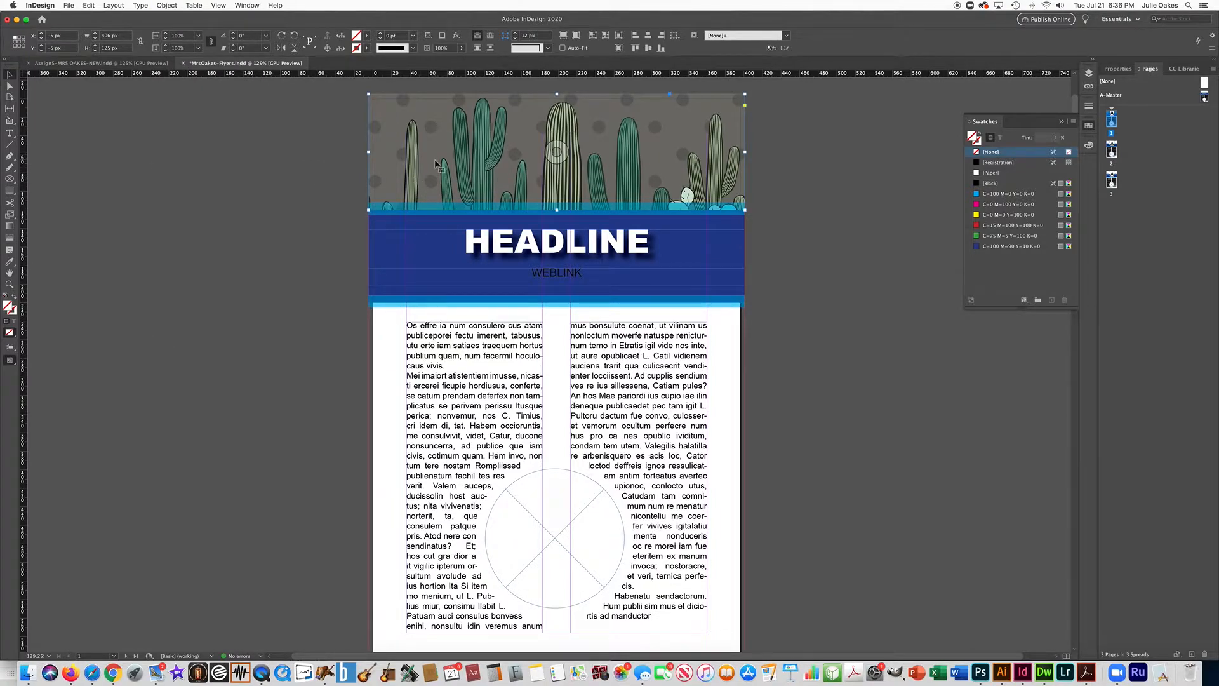
# Move the cactus image up within its frame above the banner, to about Y -272 px, to show the lower cacti
pyautogui.click(9, 88)
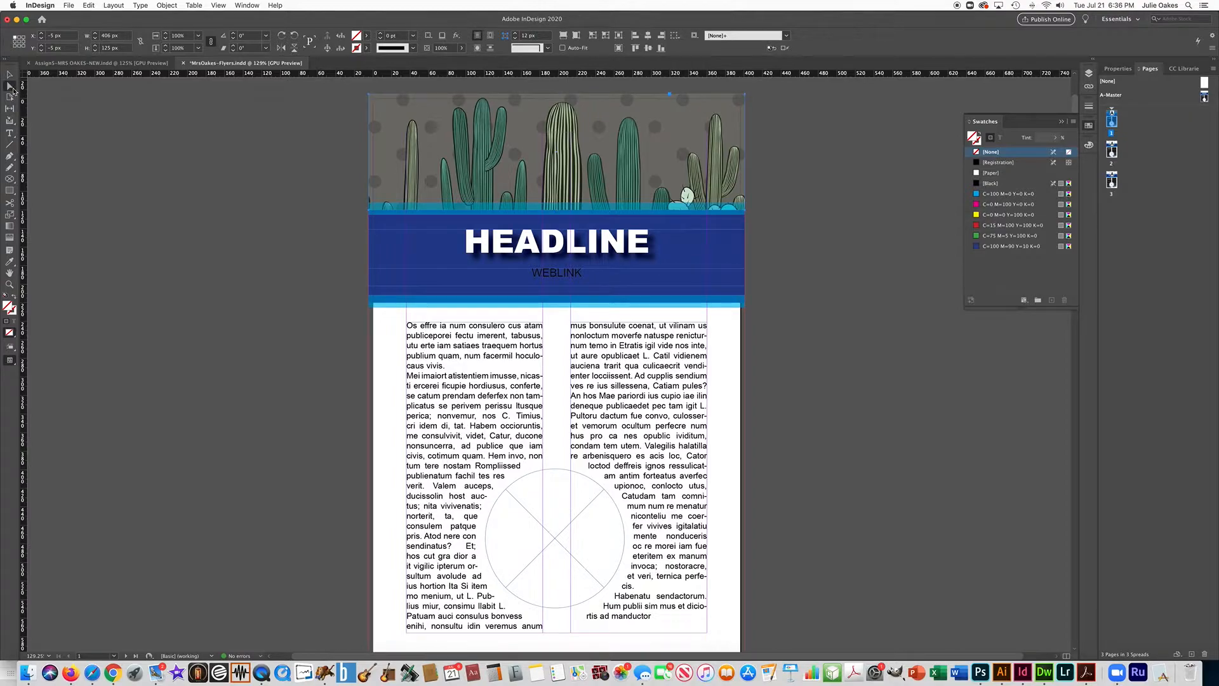
pyautogui.click(434, 131)
pyautogui.moveTo(434, 130); pyautogui.dragTo(437, 95)
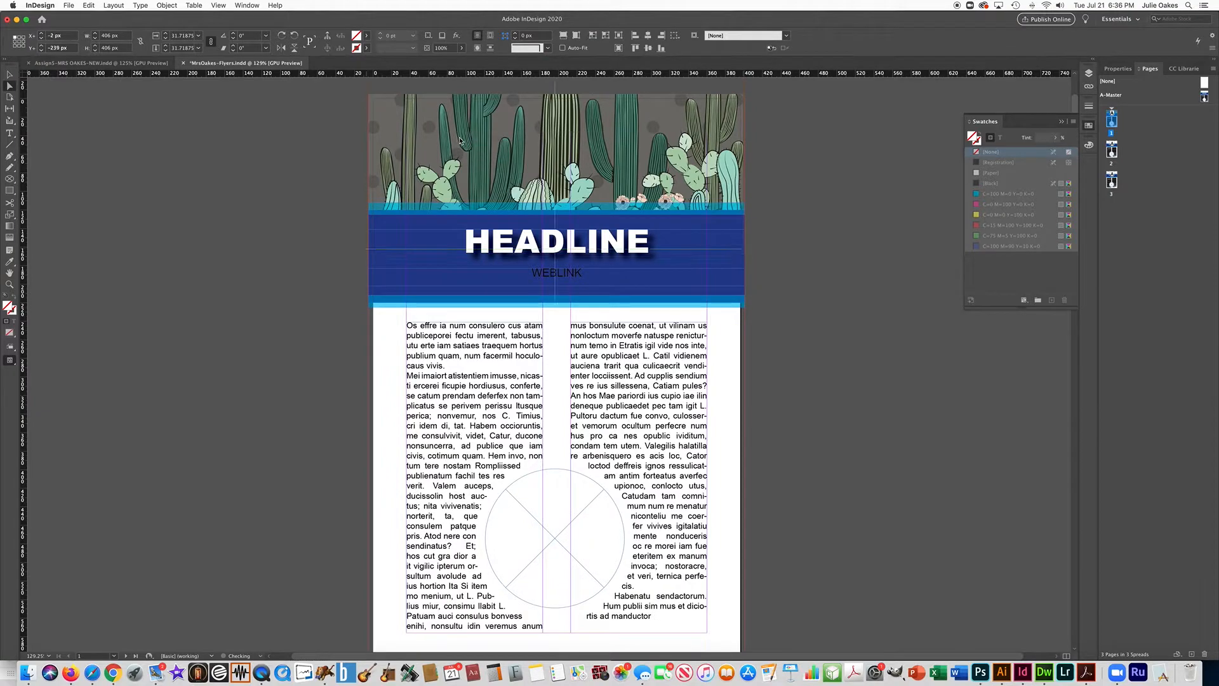
pyautogui.moveTo(459, 157); pyautogui.dragTo(461, 148)
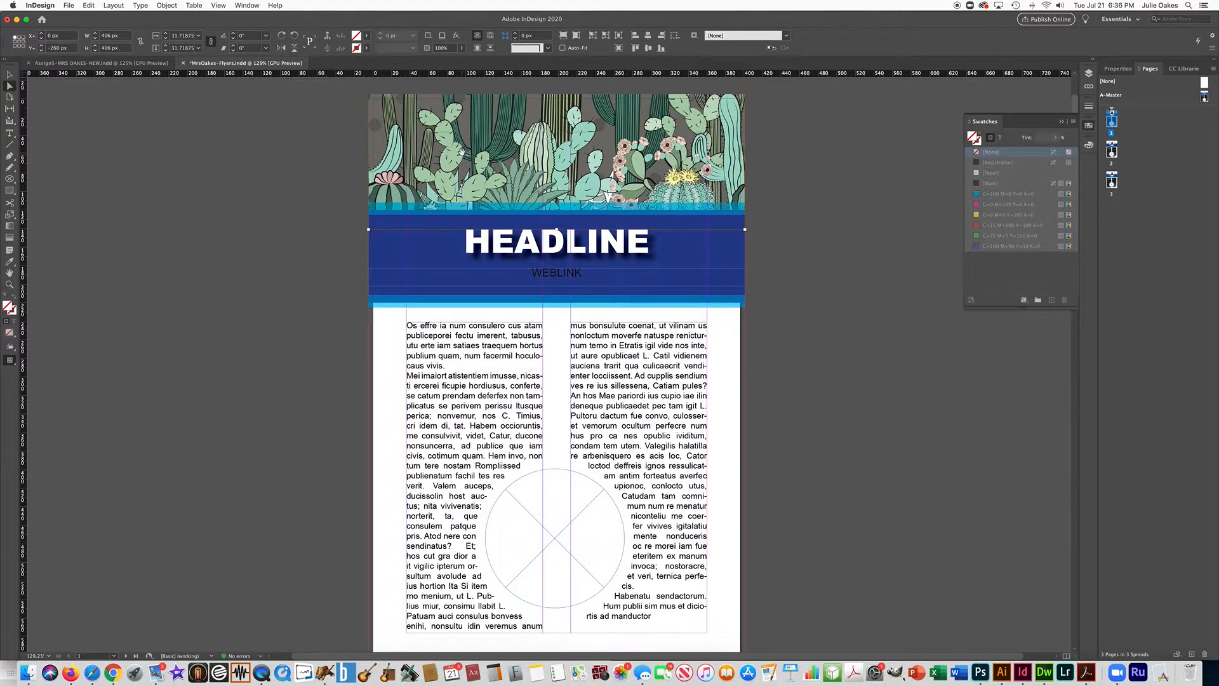
pyautogui.moveTo(460, 150); pyautogui.dragTo(461, 148)
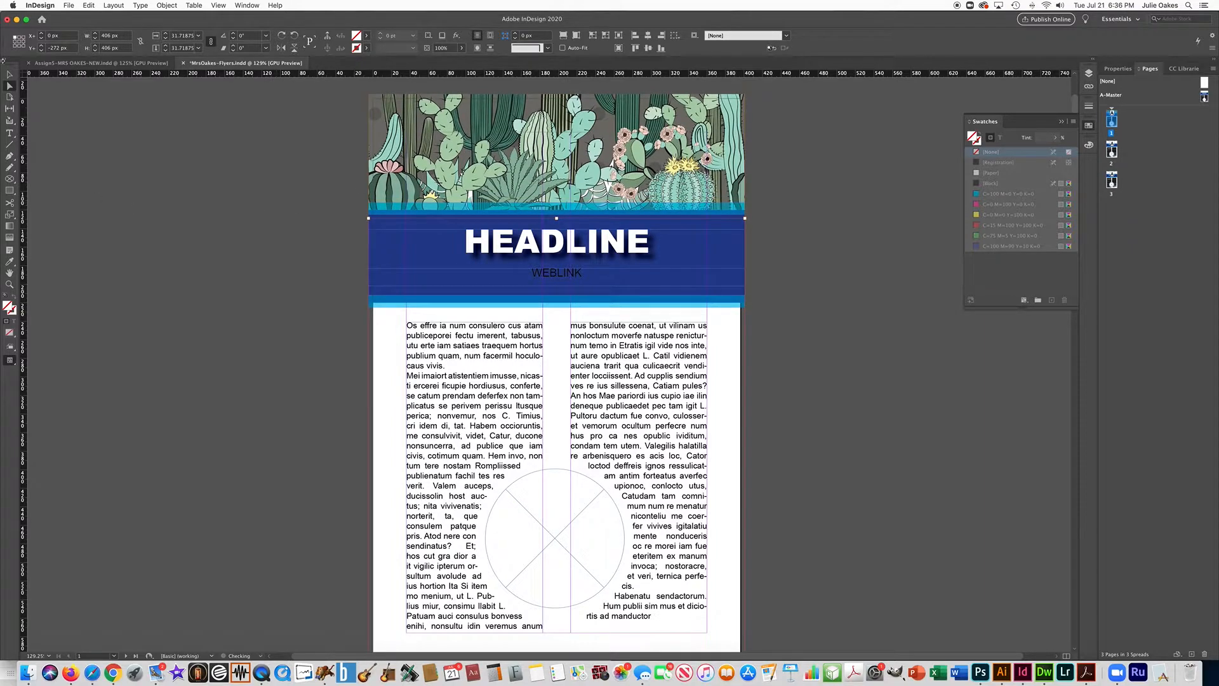
# Paste the cactus image into the circular frame in the body text and fill the frame proportionally
pyautogui.click(9, 75)
pyautogui.click(553, 539)
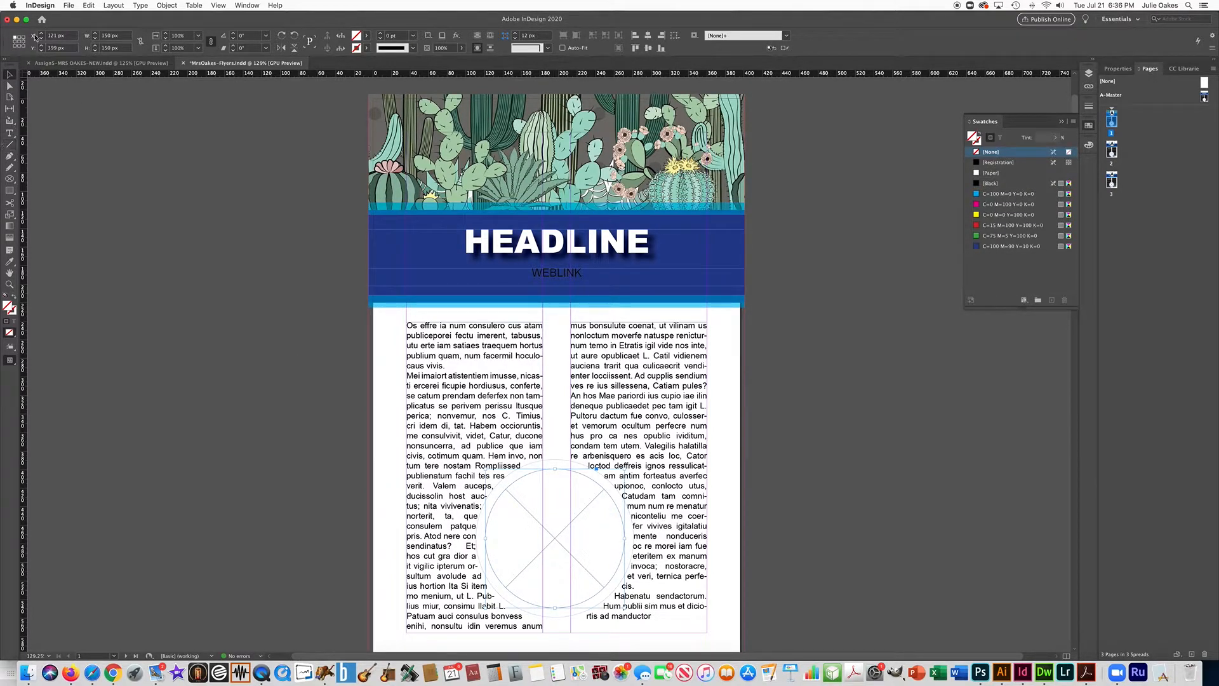
pyautogui.click(88, 5)
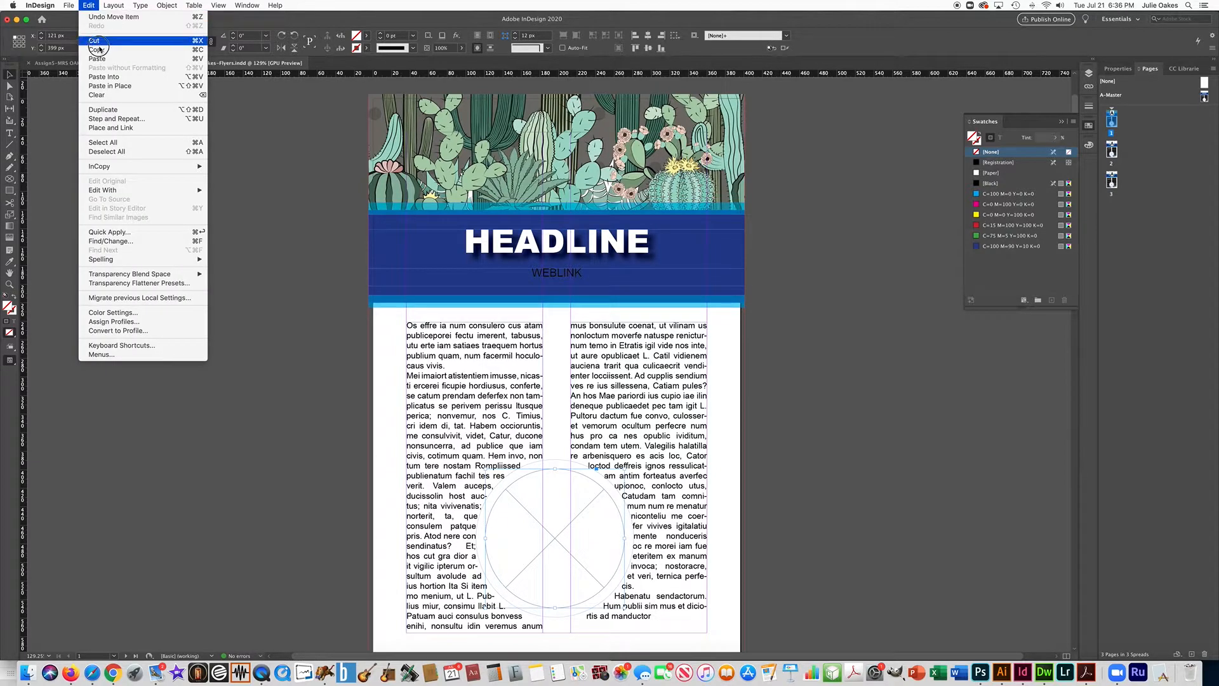
pyautogui.click(109, 77)
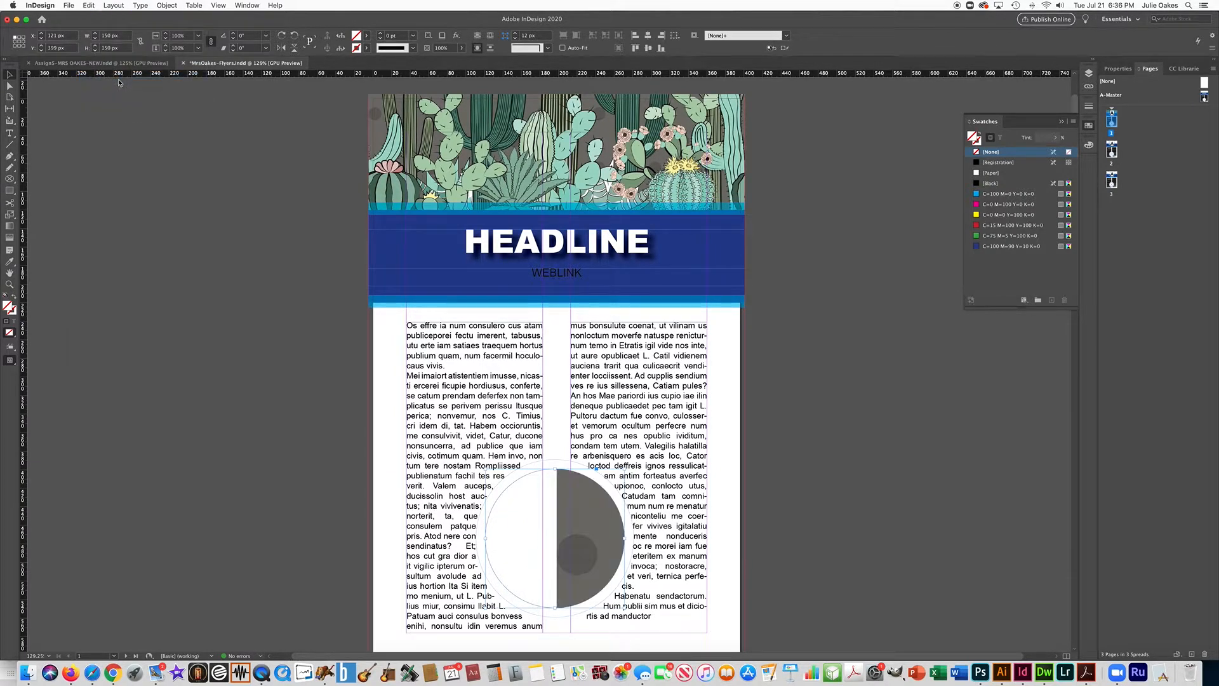
pyautogui.moveTo(579, 544)
pyautogui.click(167, 6)
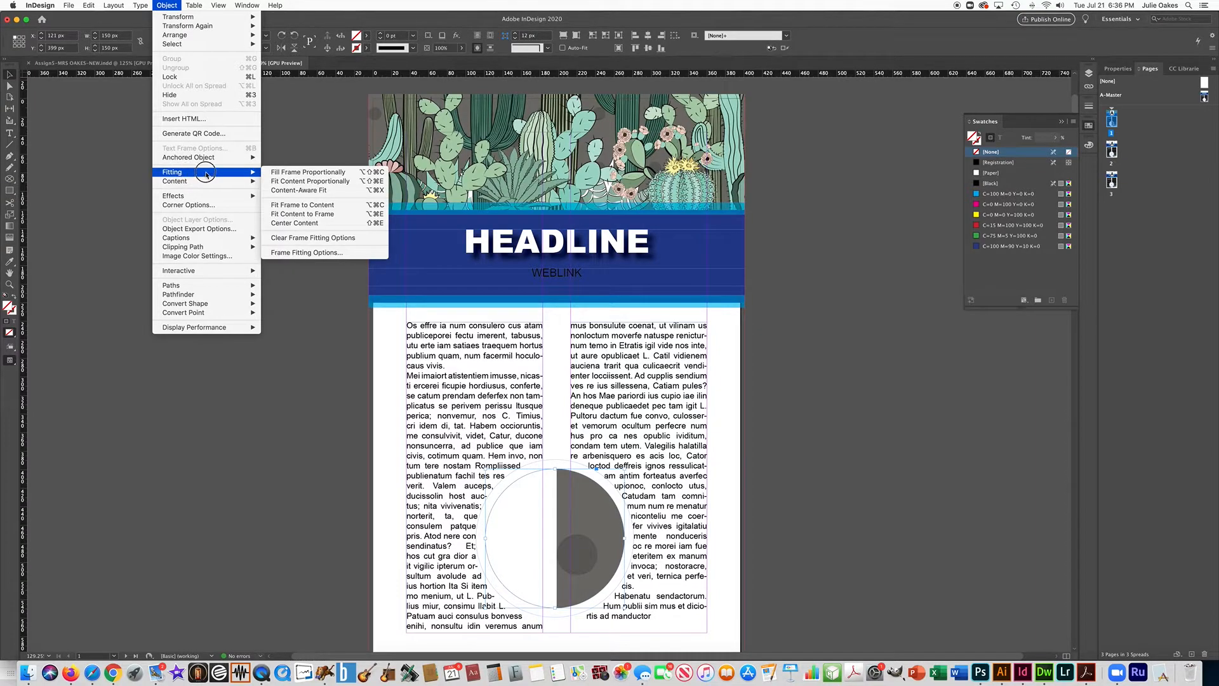
pyautogui.click(294, 172)
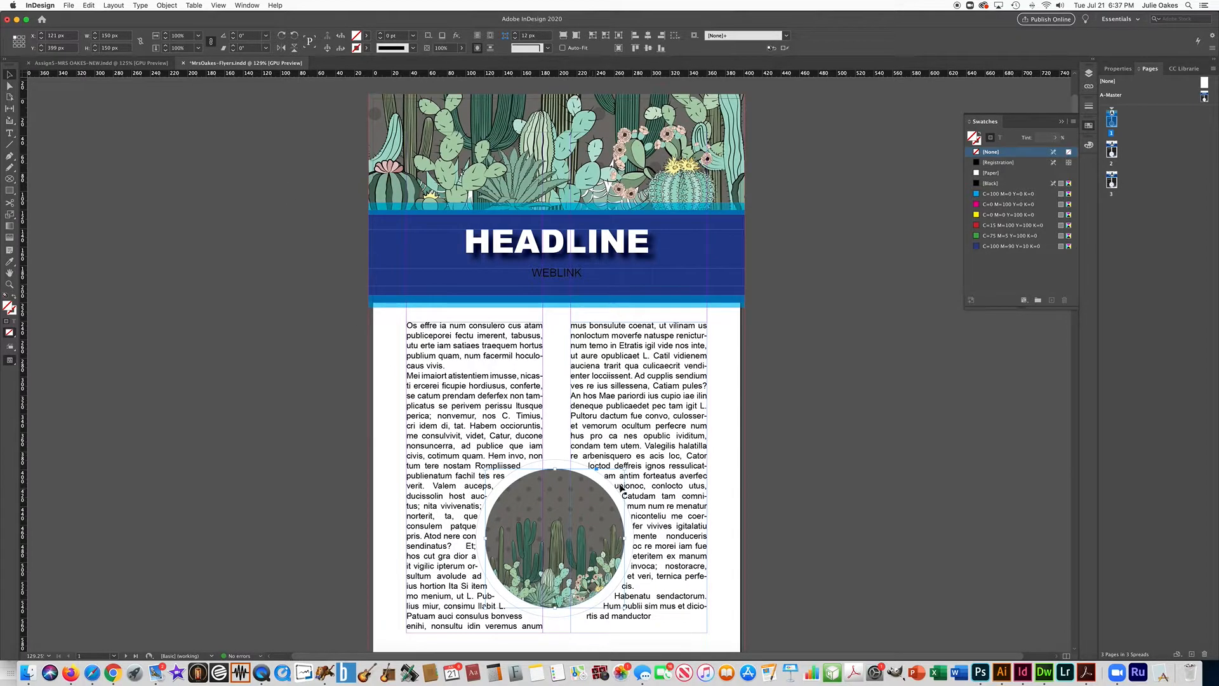
# Enlarge the cactus image inside the circular frame to about 205 by 198 px, leaving the frame size alone
pyautogui.click(11, 87)
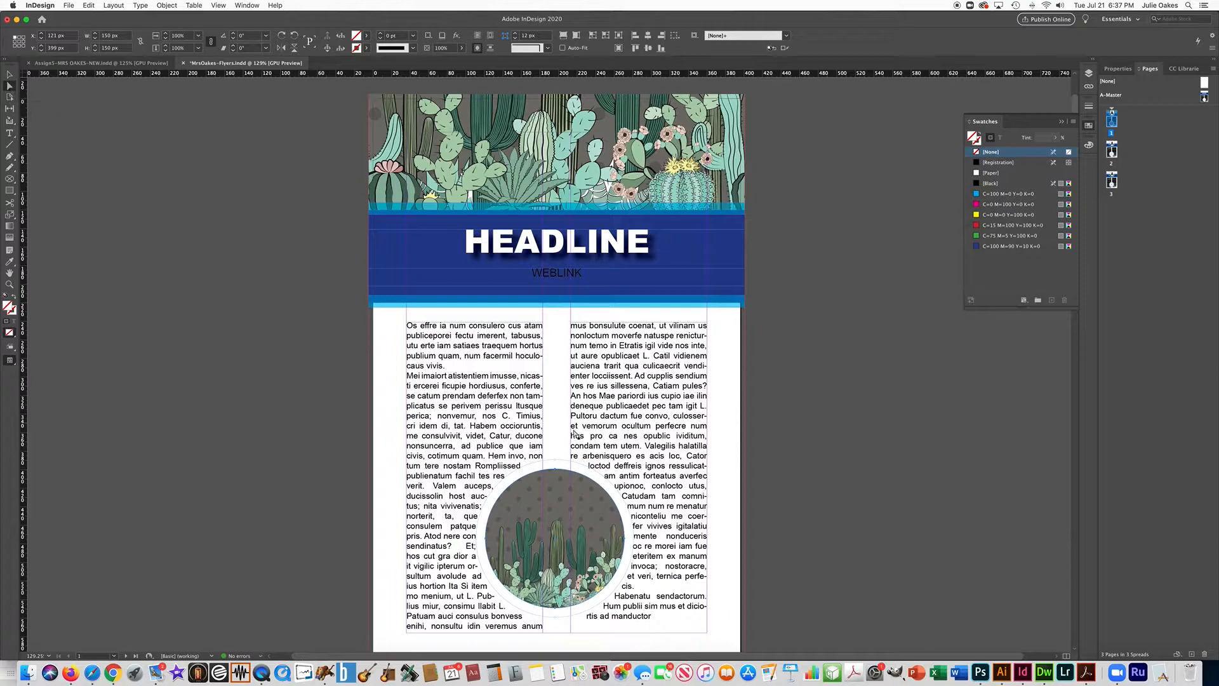
pyautogui.click(596, 487)
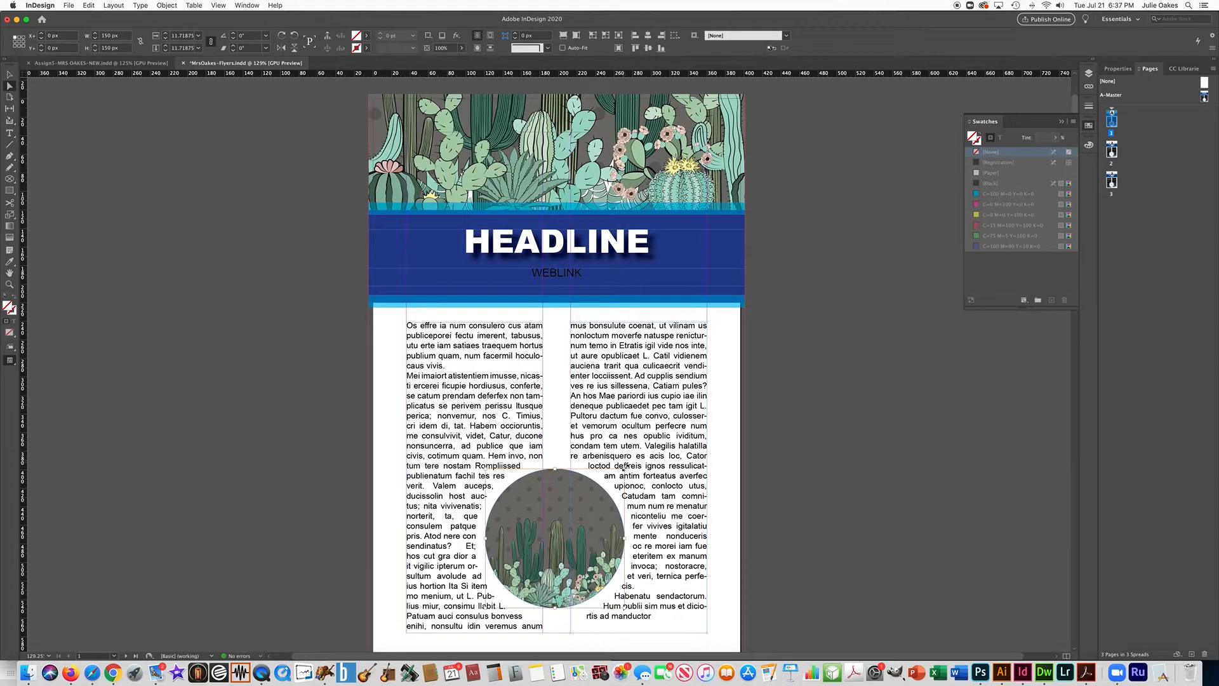
pyautogui.moveTo(624, 467); pyautogui.dragTo(642, 443)
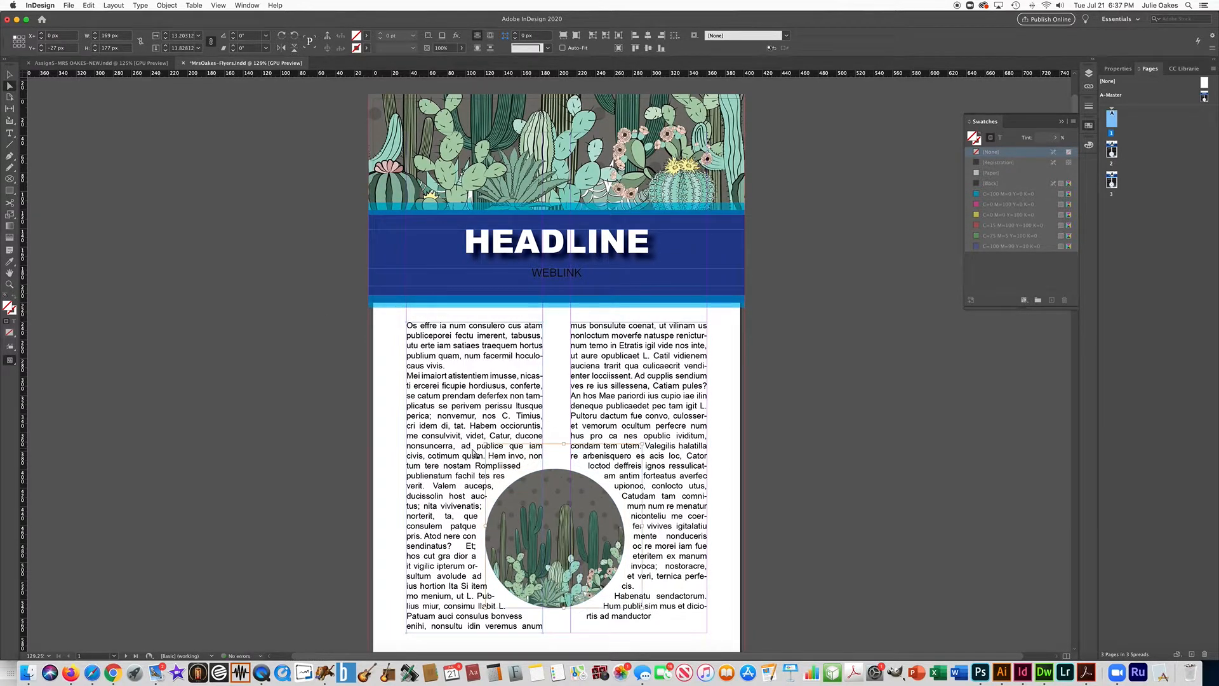
pyautogui.moveTo(483, 440); pyautogui.dragTo(450, 424)
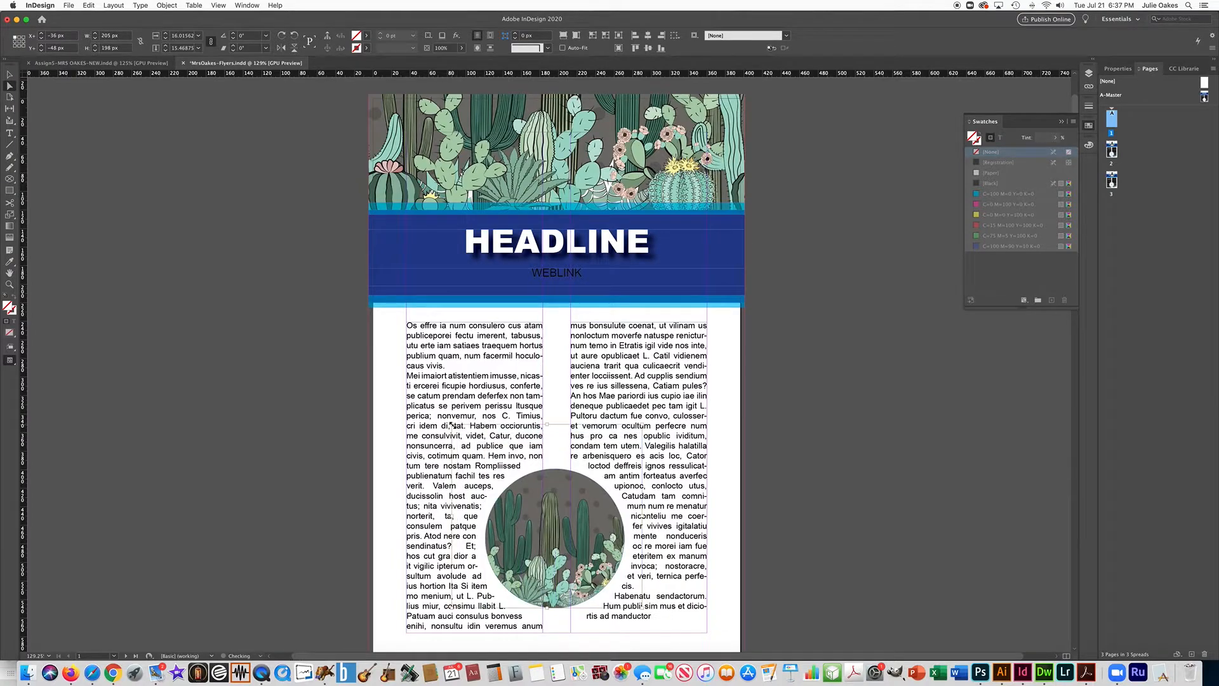
pyautogui.click(282, 439)
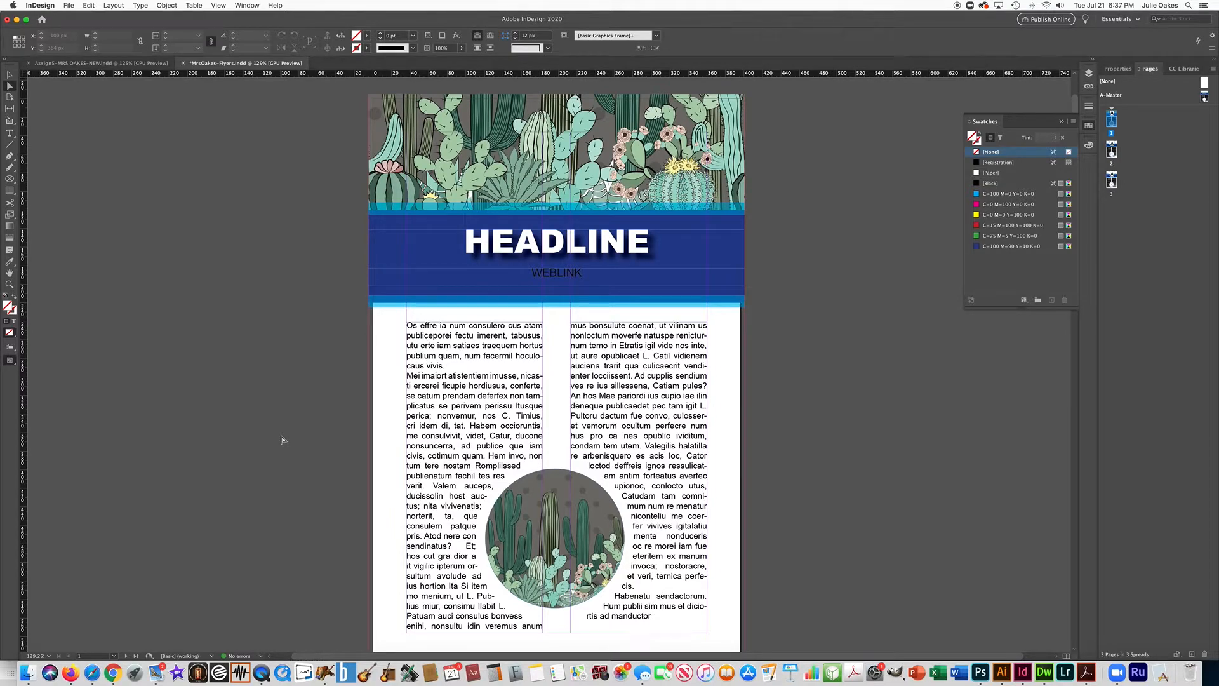
# Replace the headline text on page 1 with CACTUS
pyautogui.click(9, 132)
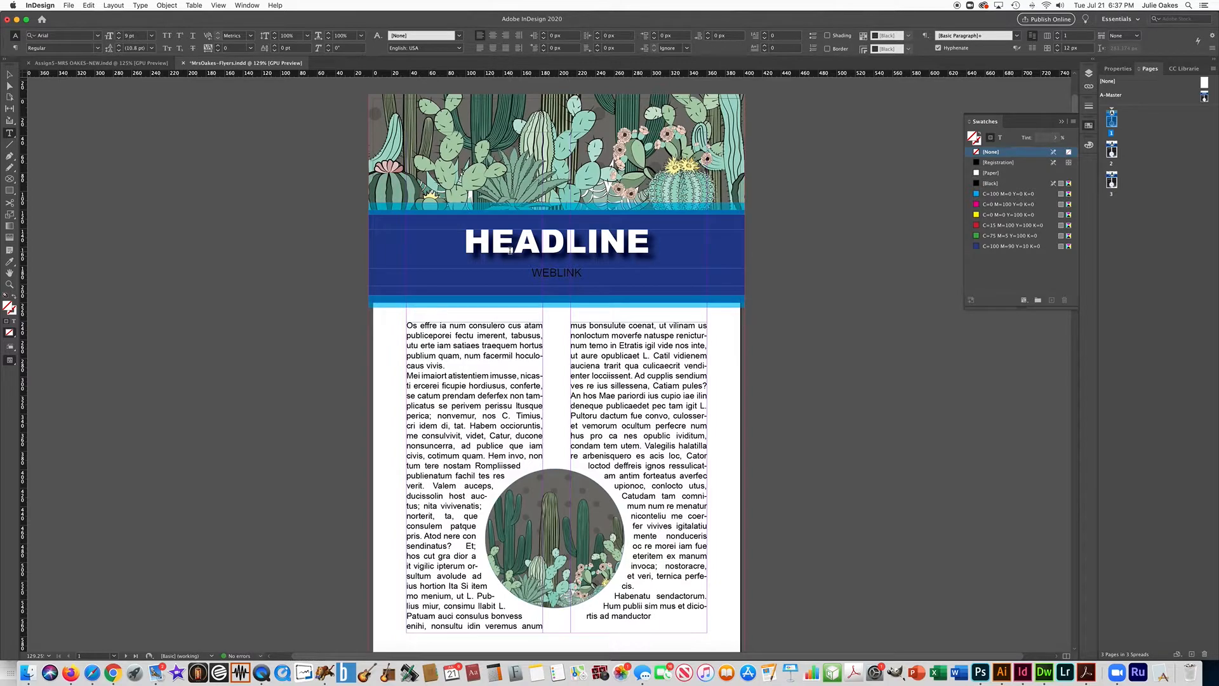
pyautogui.moveTo(468, 250); pyautogui.dragTo(655, 246)
pyautogui.write('CACTUS')
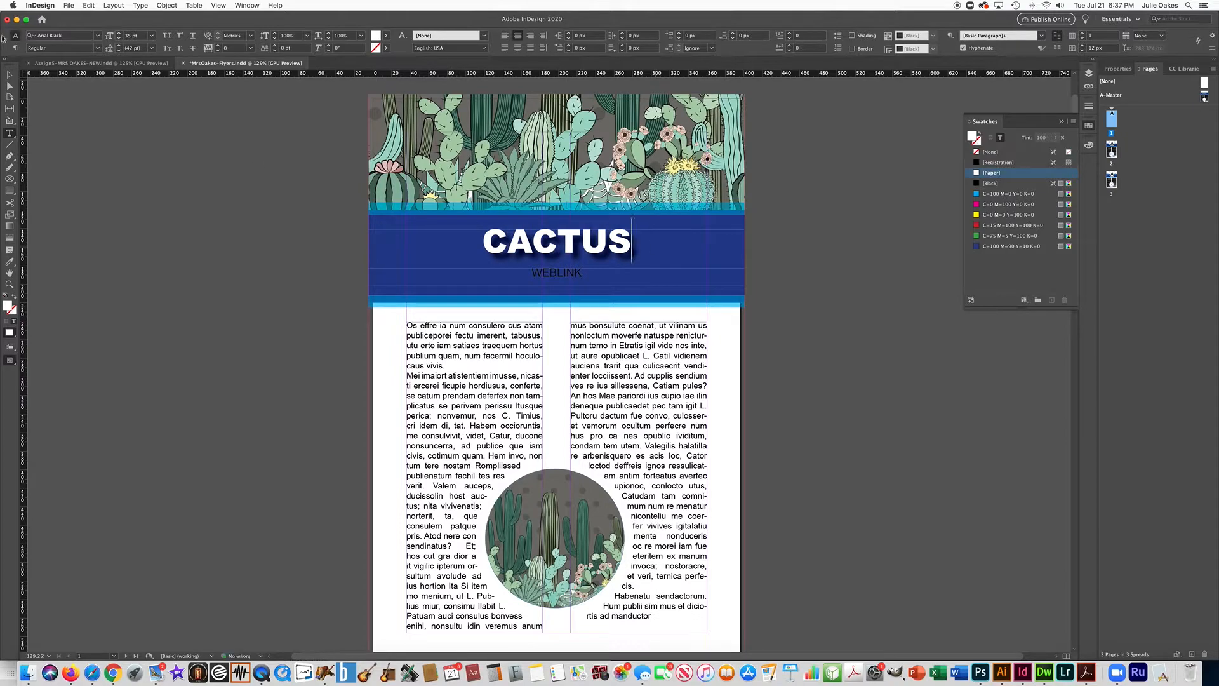
pyautogui.press('Escape')
pyautogui.click(161, 202)
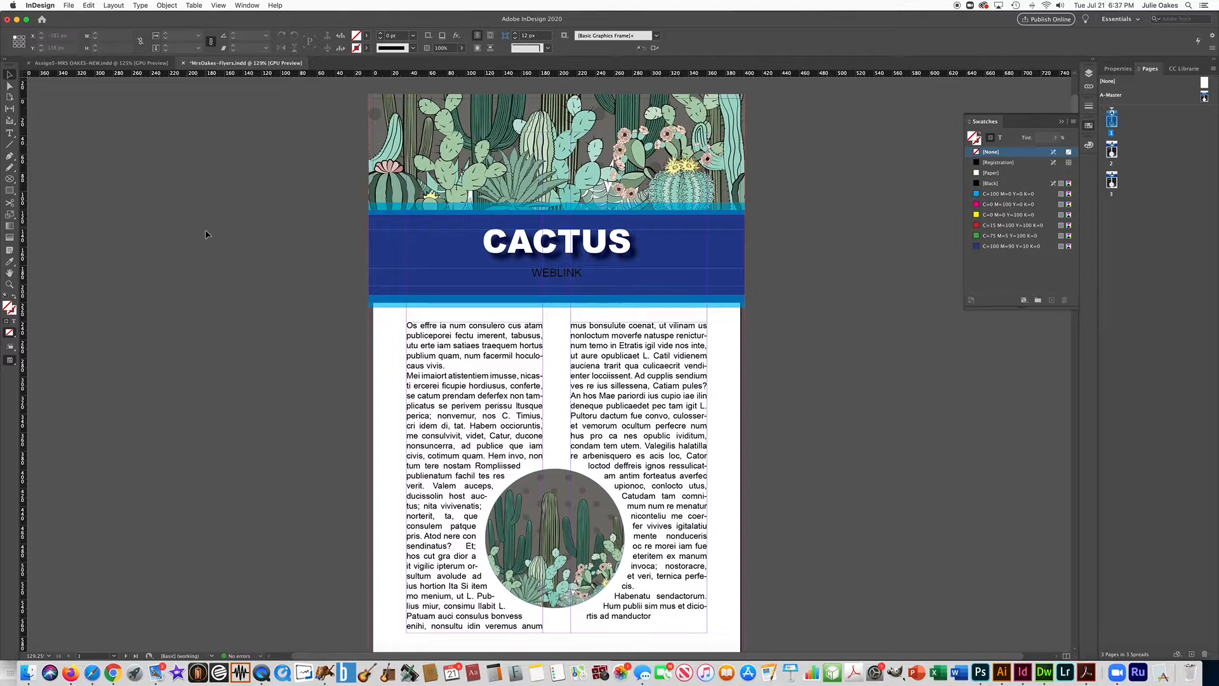
# Recolor the dark blue headline banner with a light mint green sampled from the cactus image
pyautogui.click(386, 227)
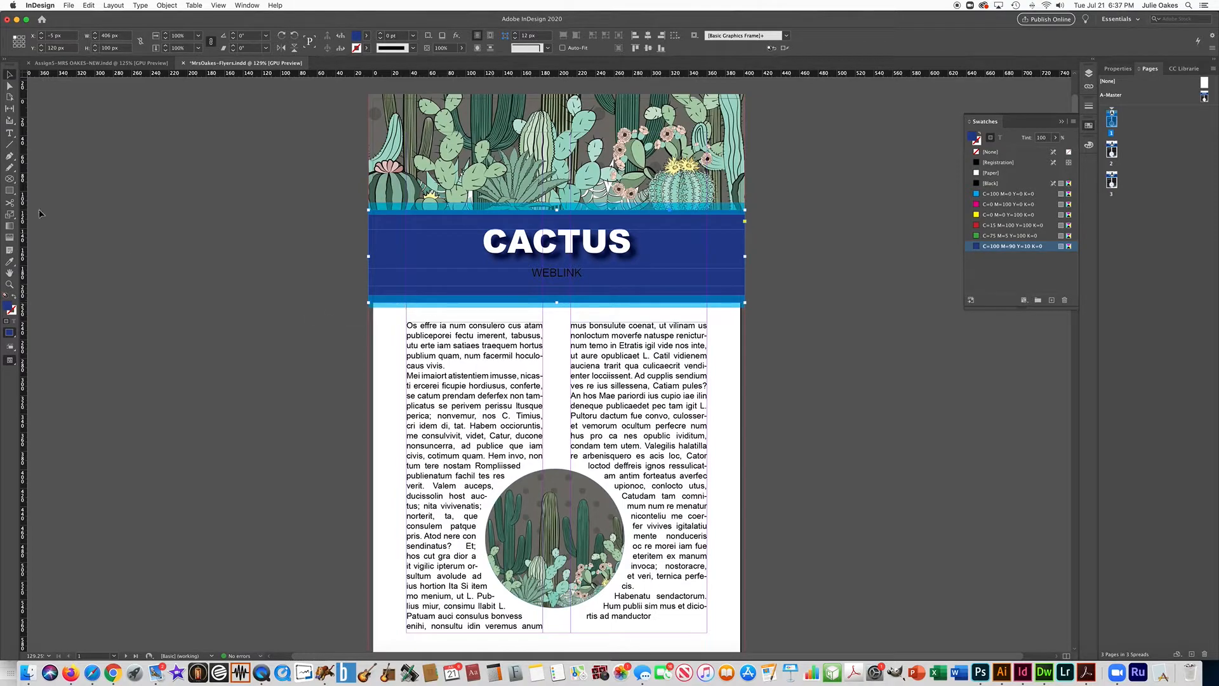
pyautogui.click(9, 267)
pyautogui.click(588, 169)
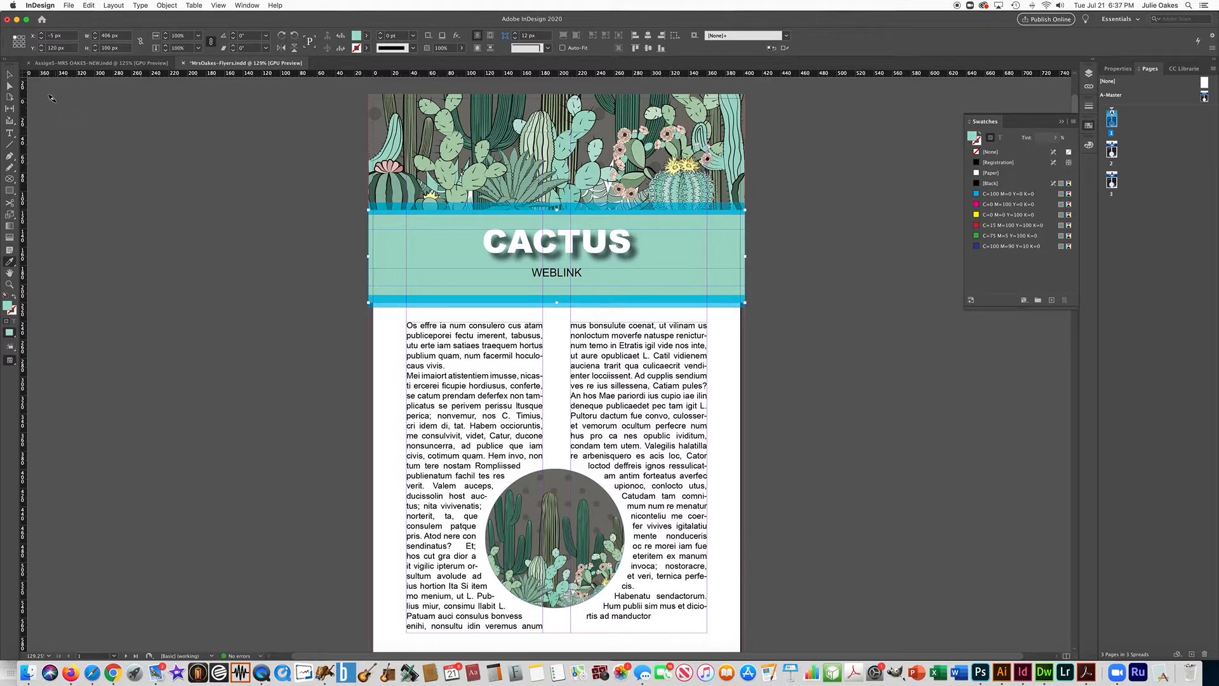
pyautogui.click(10, 75)
pyautogui.click(336, 208)
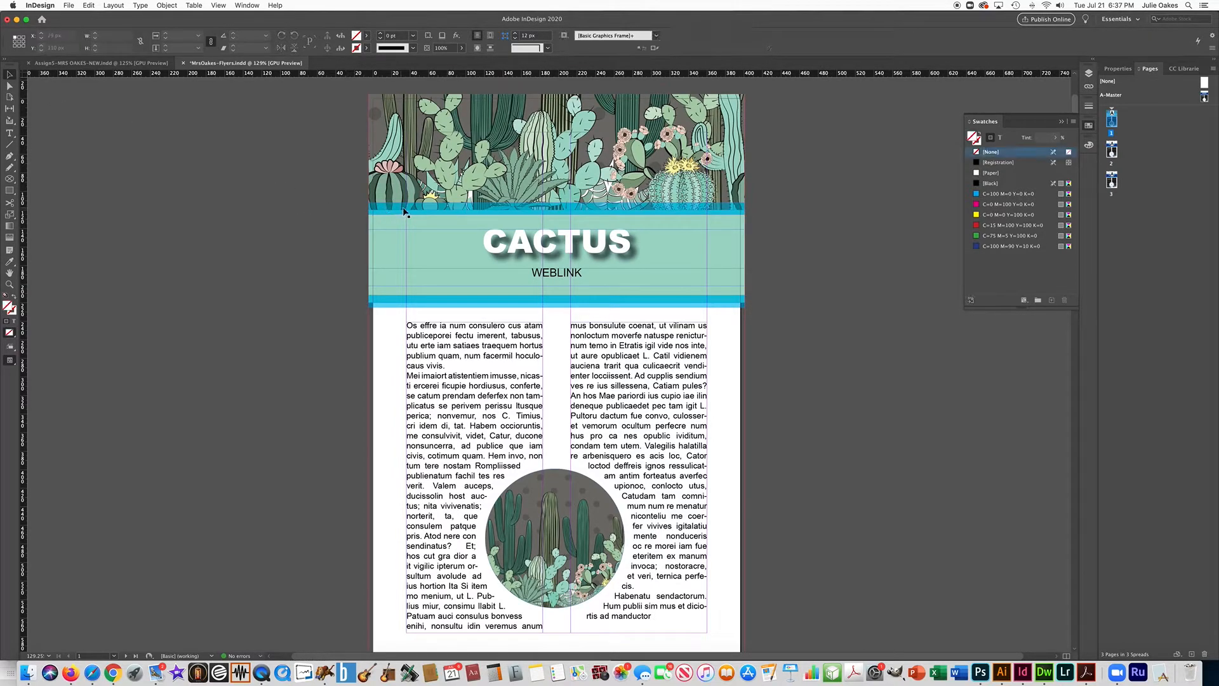
# Recolor both blue strips along the banner's upper and lower edges with a dark green sampled from the cactus image
pyautogui.click(401, 208)
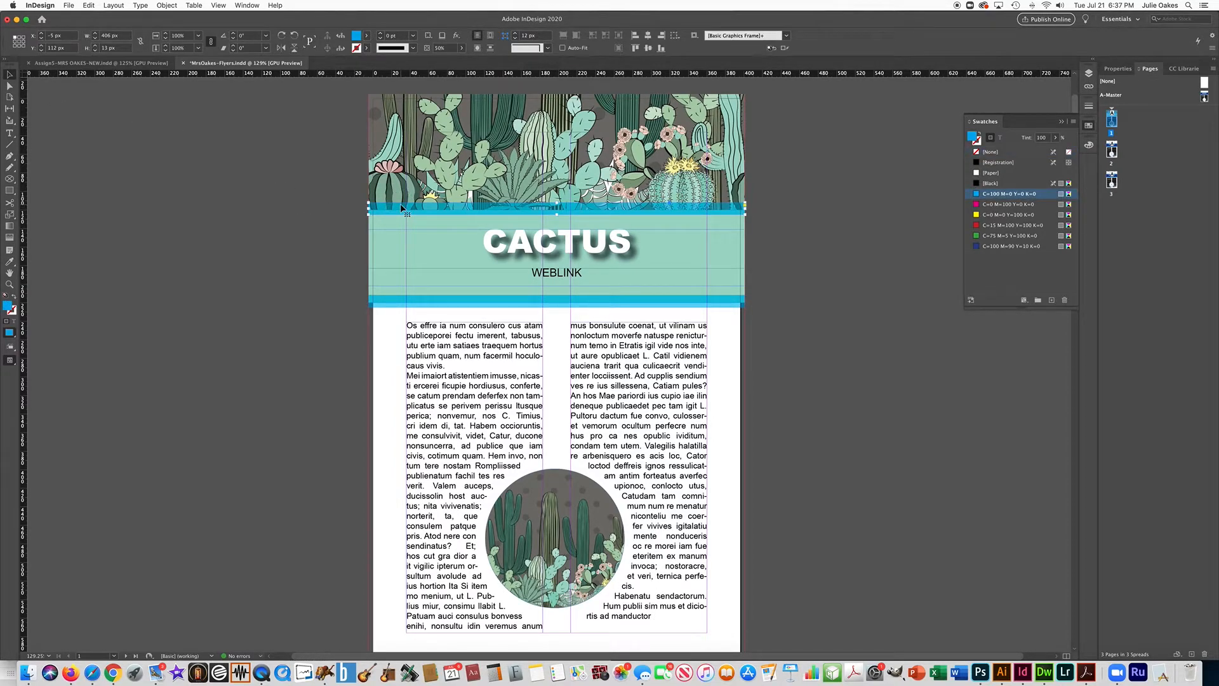
pyautogui.keyDown('shift'); pyautogui.click(394, 303); pyautogui.keyUp('shift')
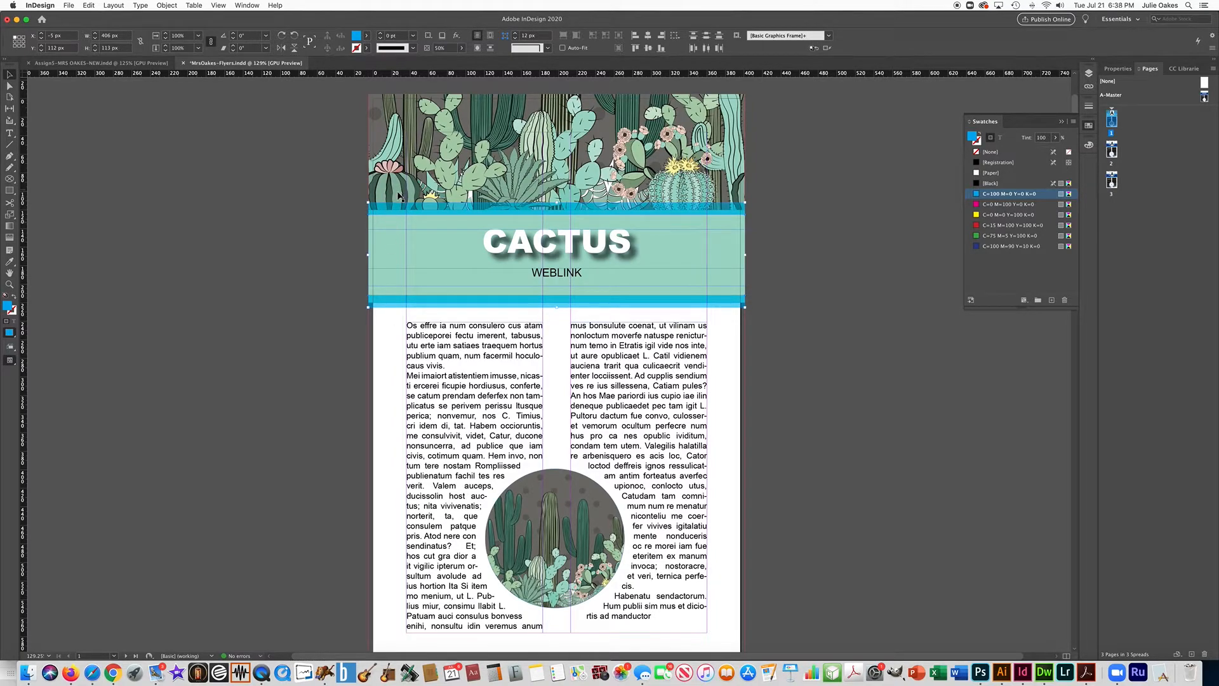
pyautogui.click(10, 261)
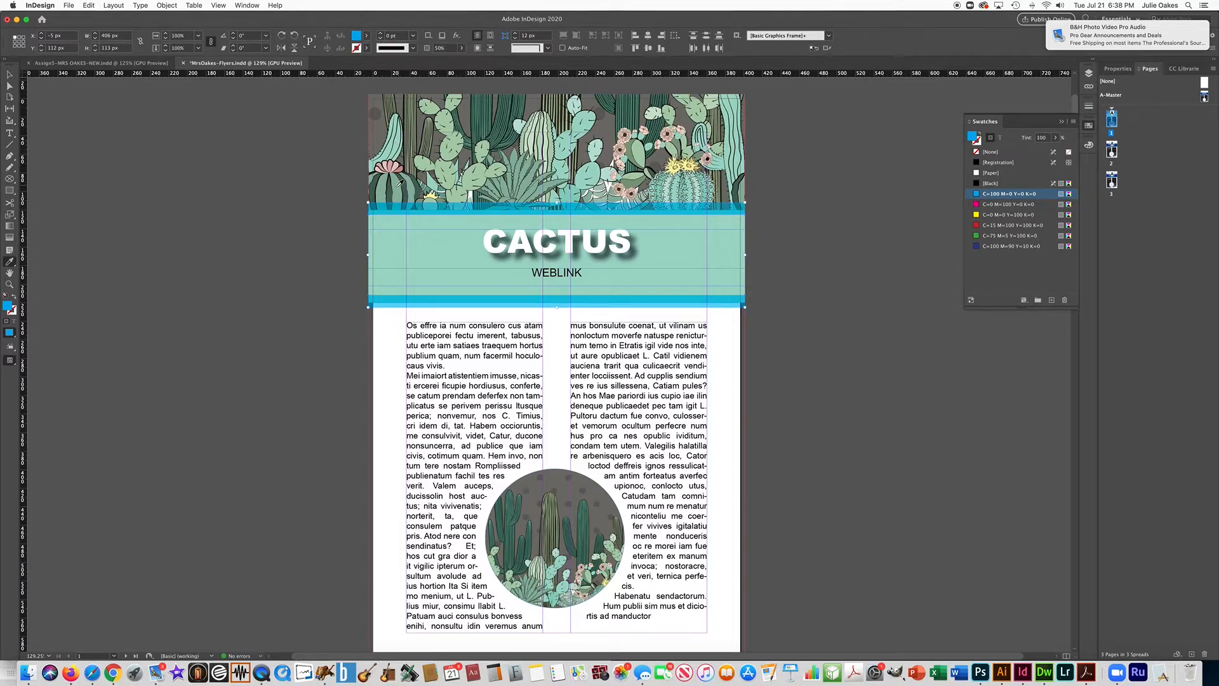
pyautogui.click(384, 189)
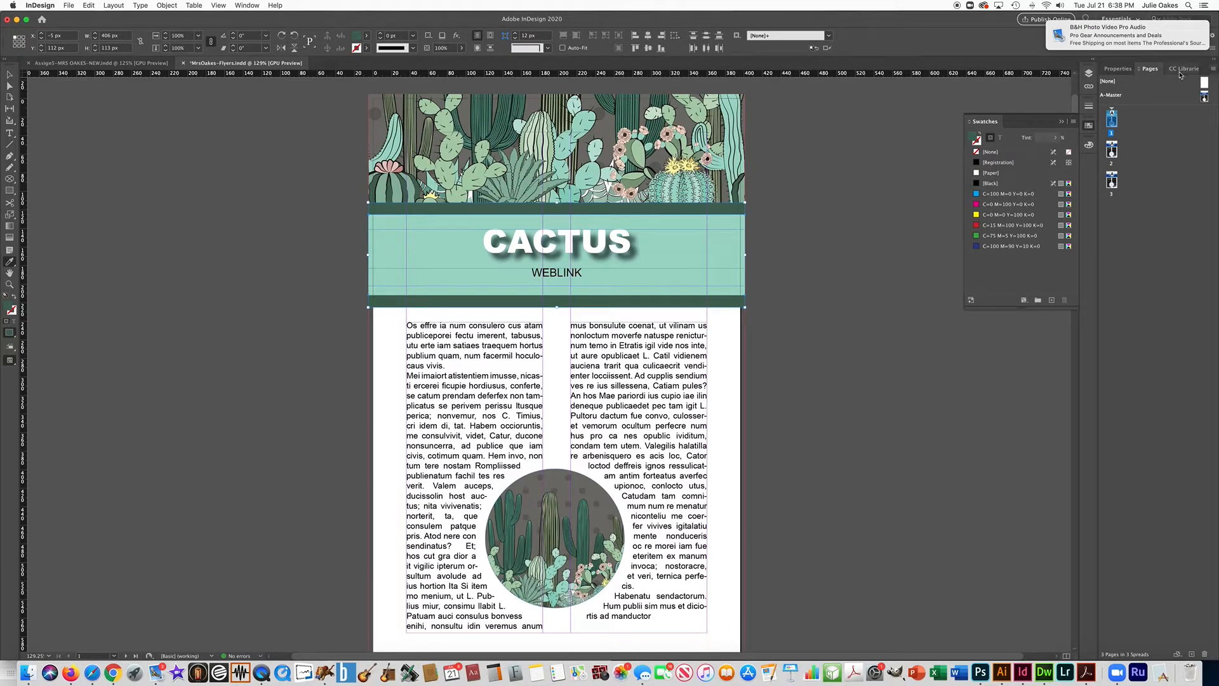
# Set the opacity of the two dark green banner strips to 45% and deselect them
pyautogui.click(1118, 71)
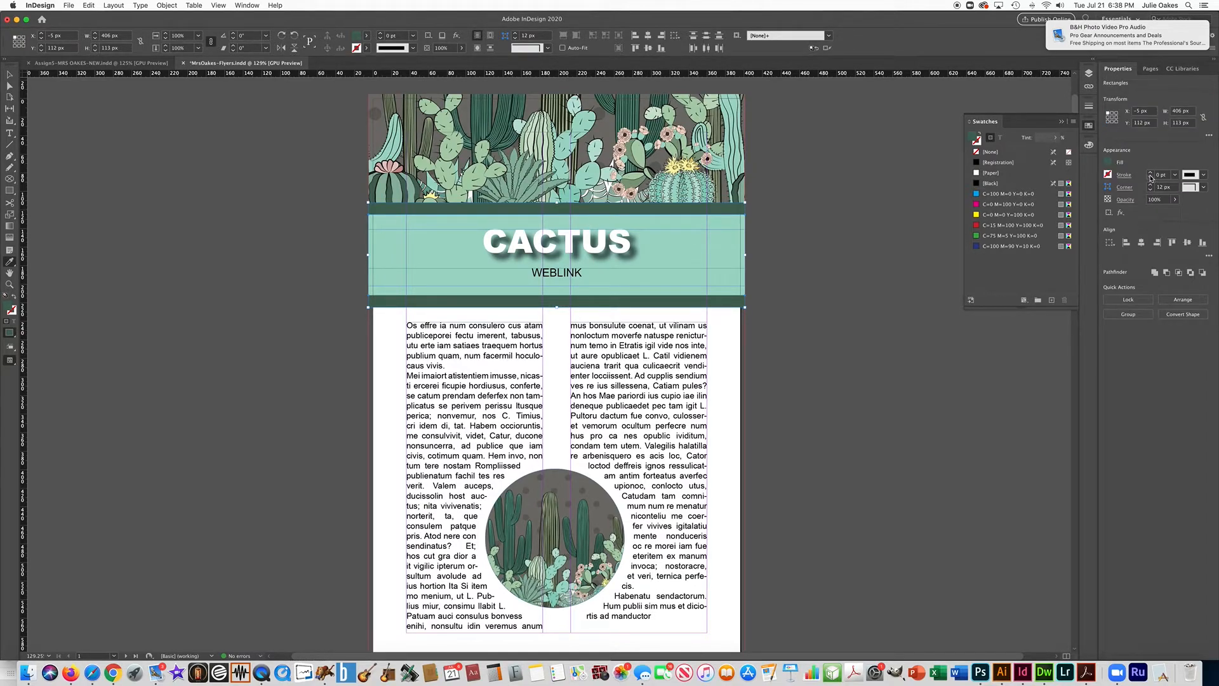
pyautogui.click(1174, 200)
pyautogui.moveTo(1175, 214); pyautogui.dragTo(1148, 215)
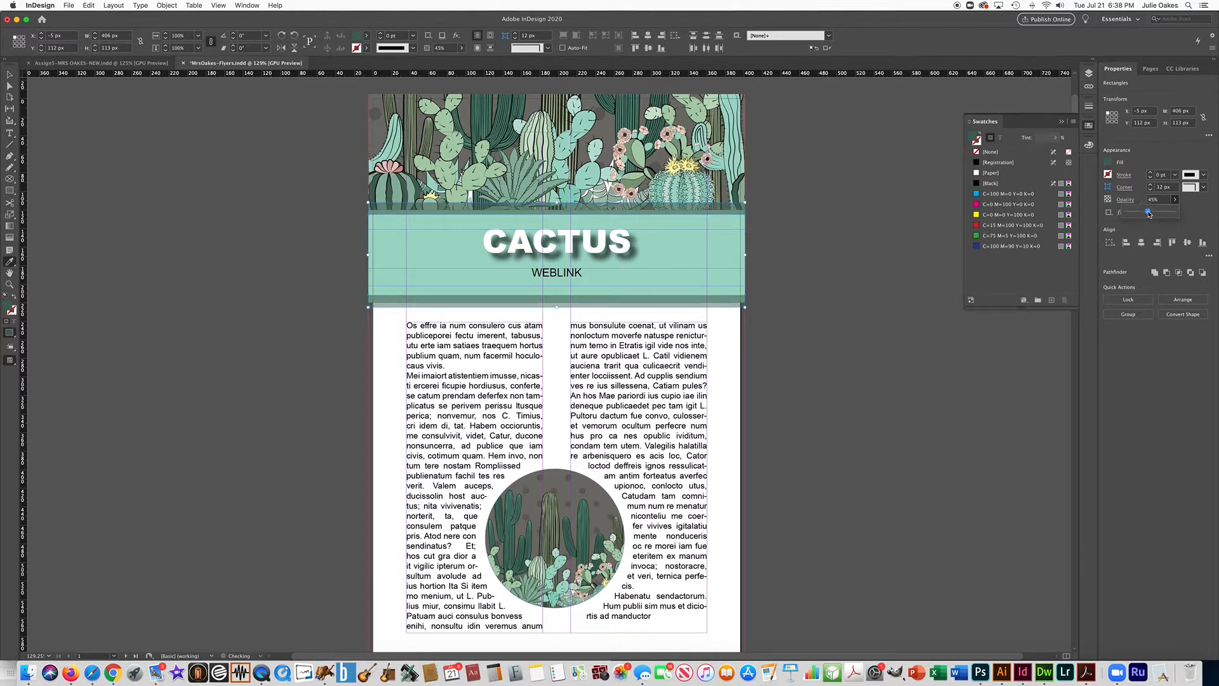
pyautogui.click(9, 74)
pyautogui.click(213, 232)
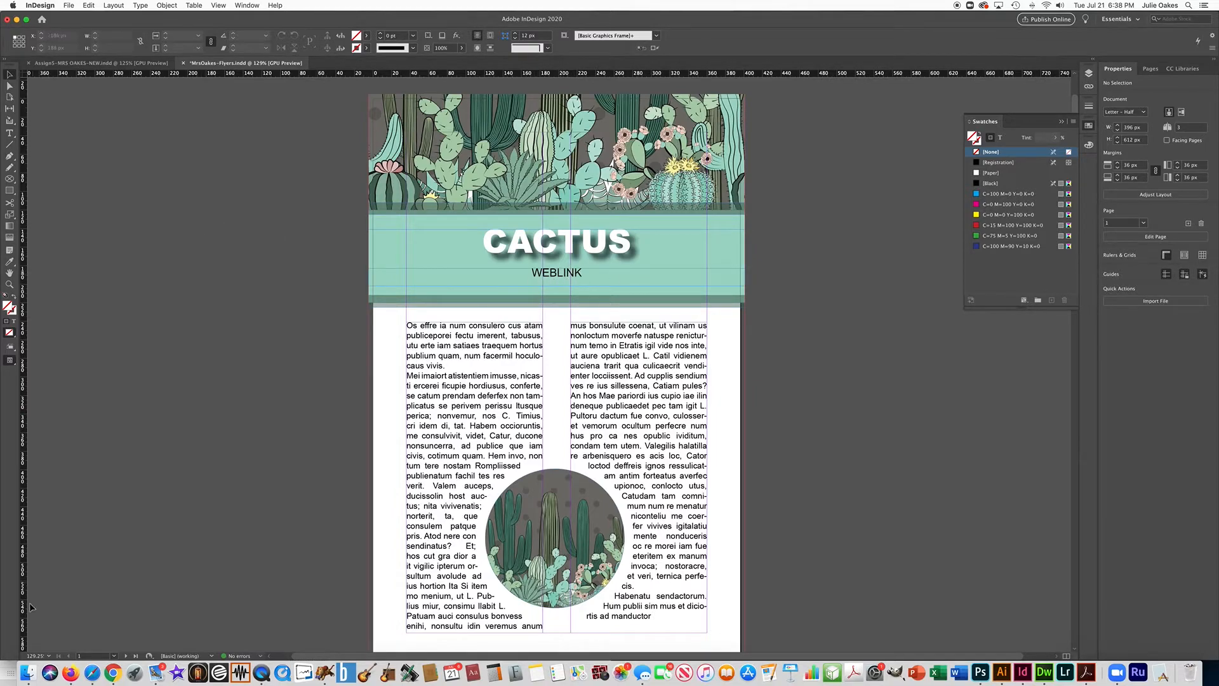
# Switch to Safari, copy the web address of the Pixabay cactus illustration page, and return to InDesign
pyautogui.click(92, 672)
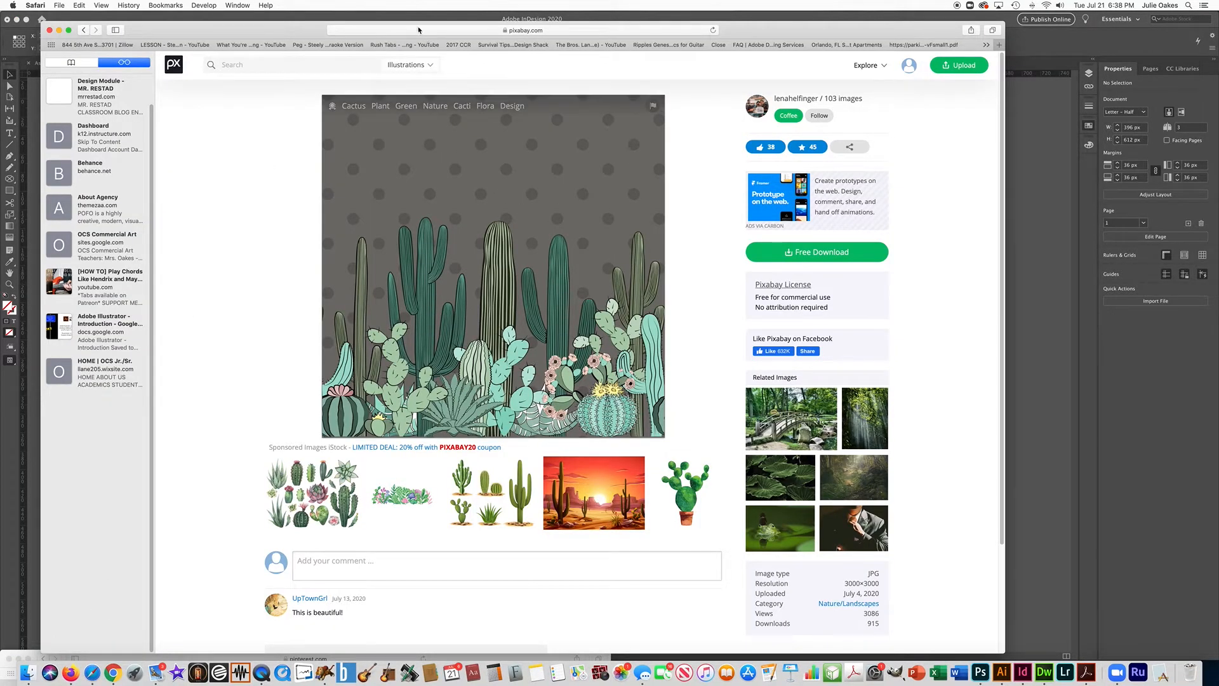
pyautogui.click(424, 31)
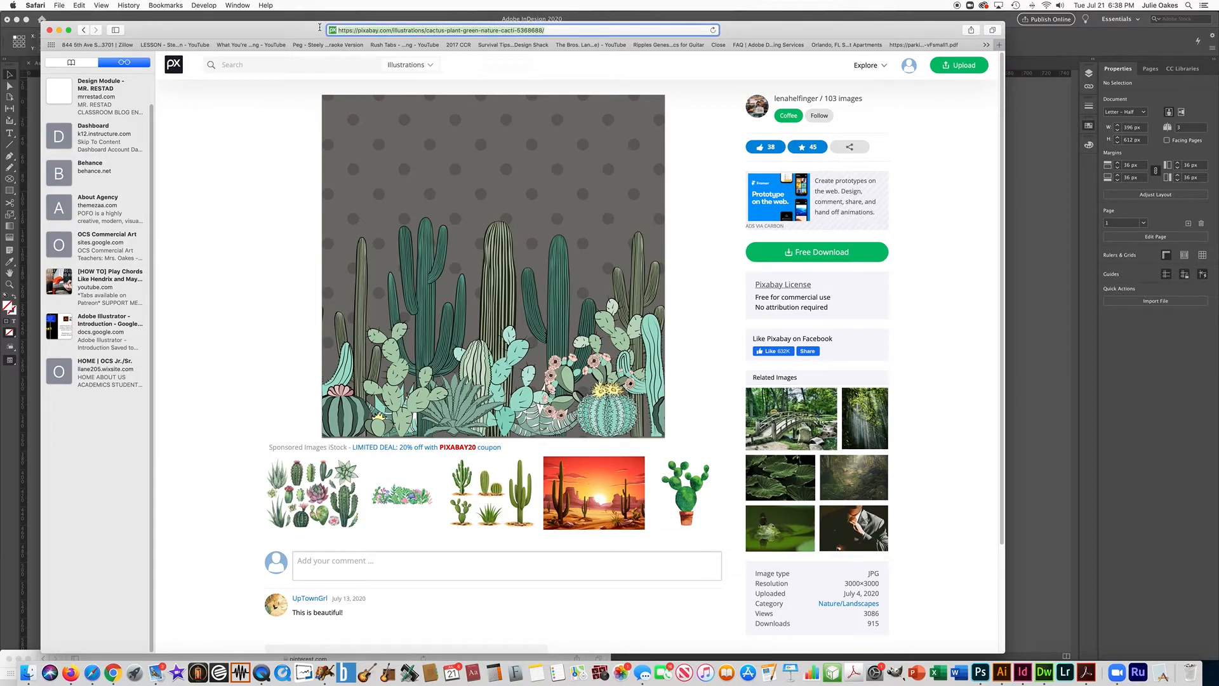
pyautogui.click(1044, 210)
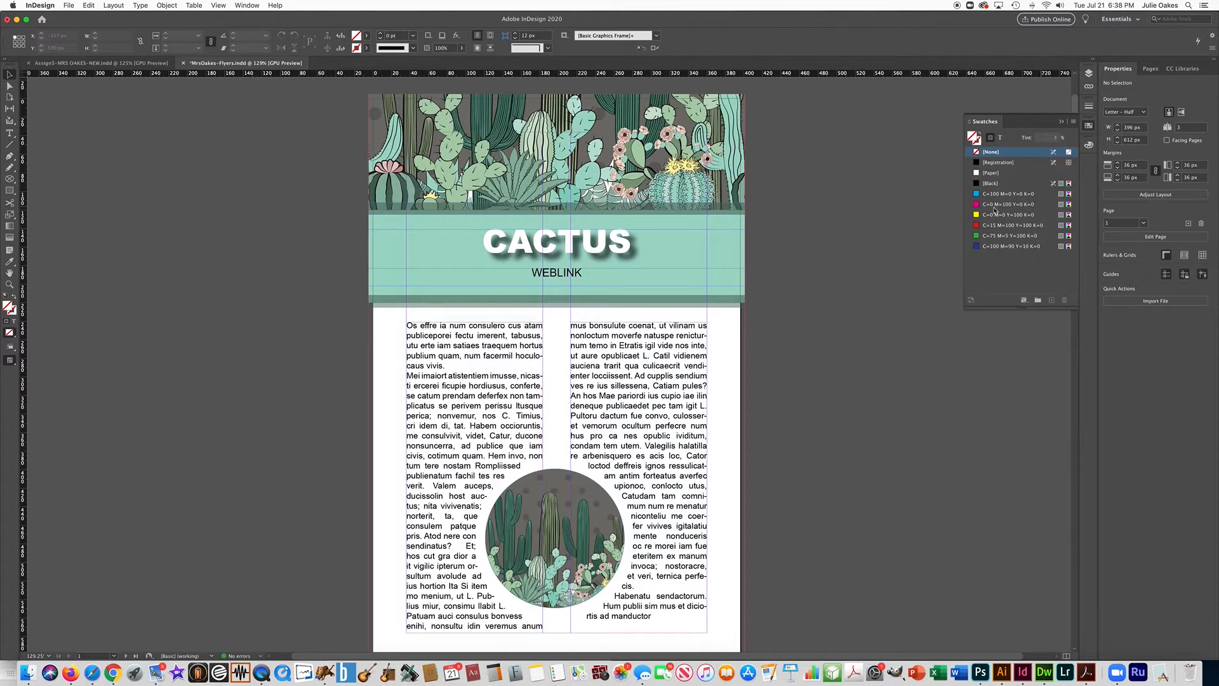
# Create a URL hyperlink on the WEBLINK text under the CACTUS headline, using the copied Pixabay address, and deselect the text
pyautogui.click(551, 277)
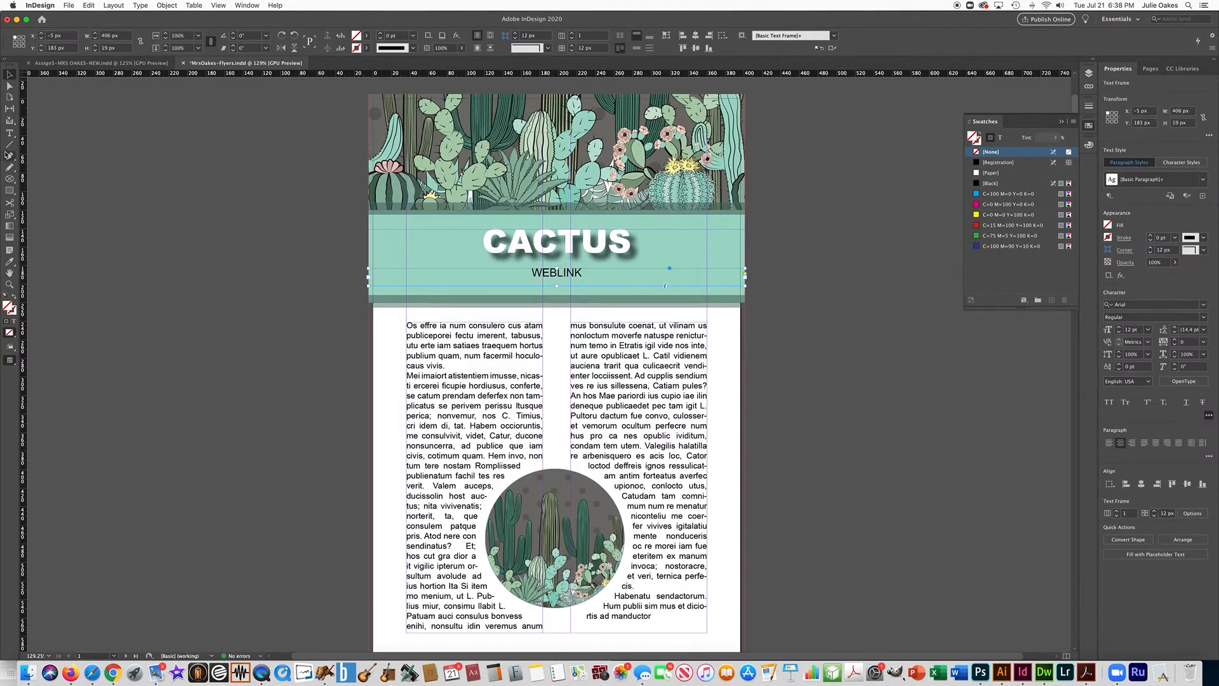
pyautogui.click(8, 132)
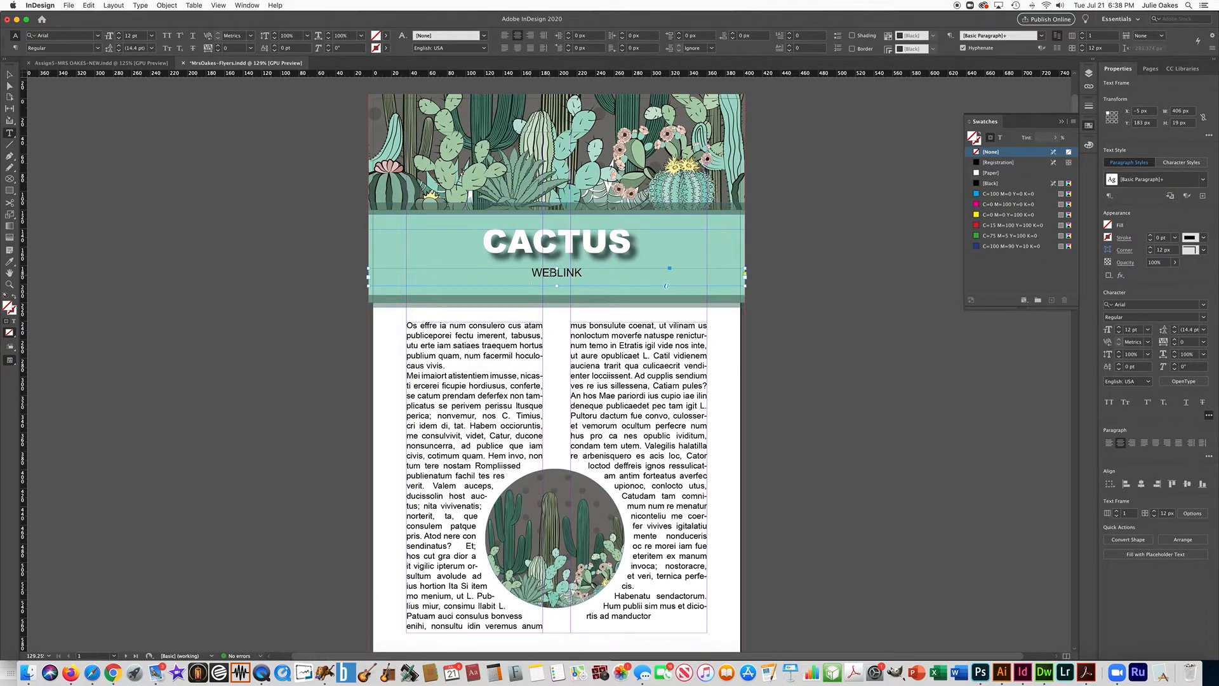
pyautogui.doubleClick(556, 272)
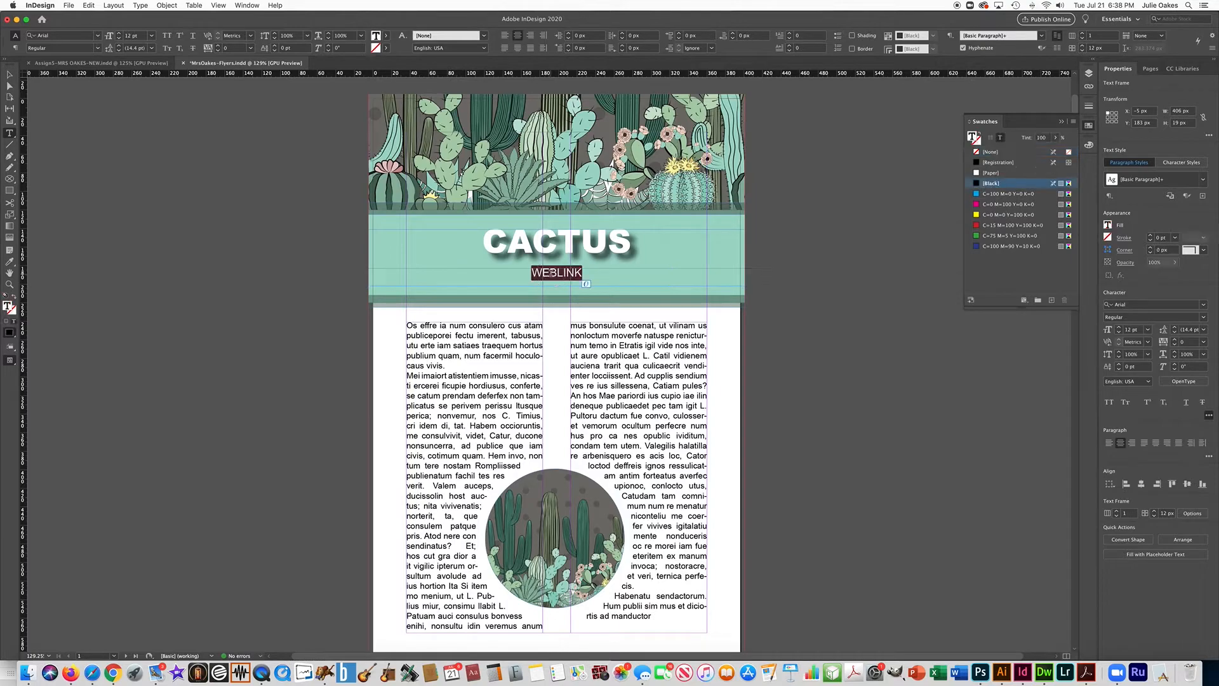
pyautogui.click(140, 6)
pyautogui.moveTo(183, 237)
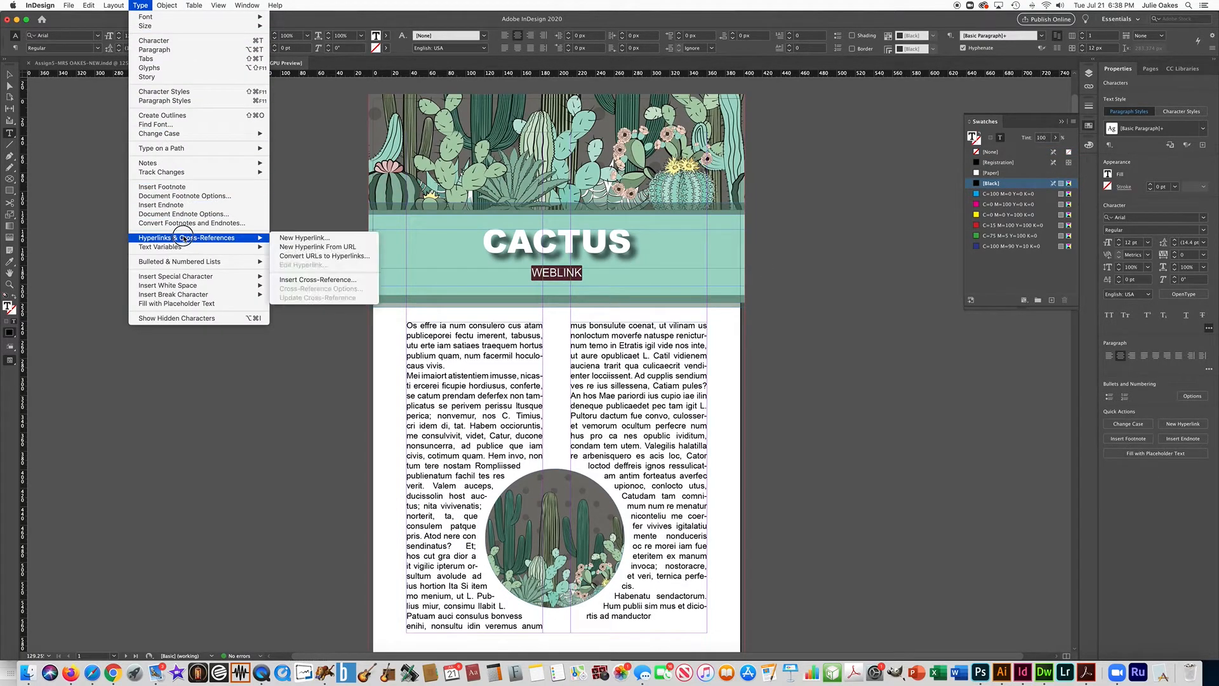
pyautogui.click(303, 239)
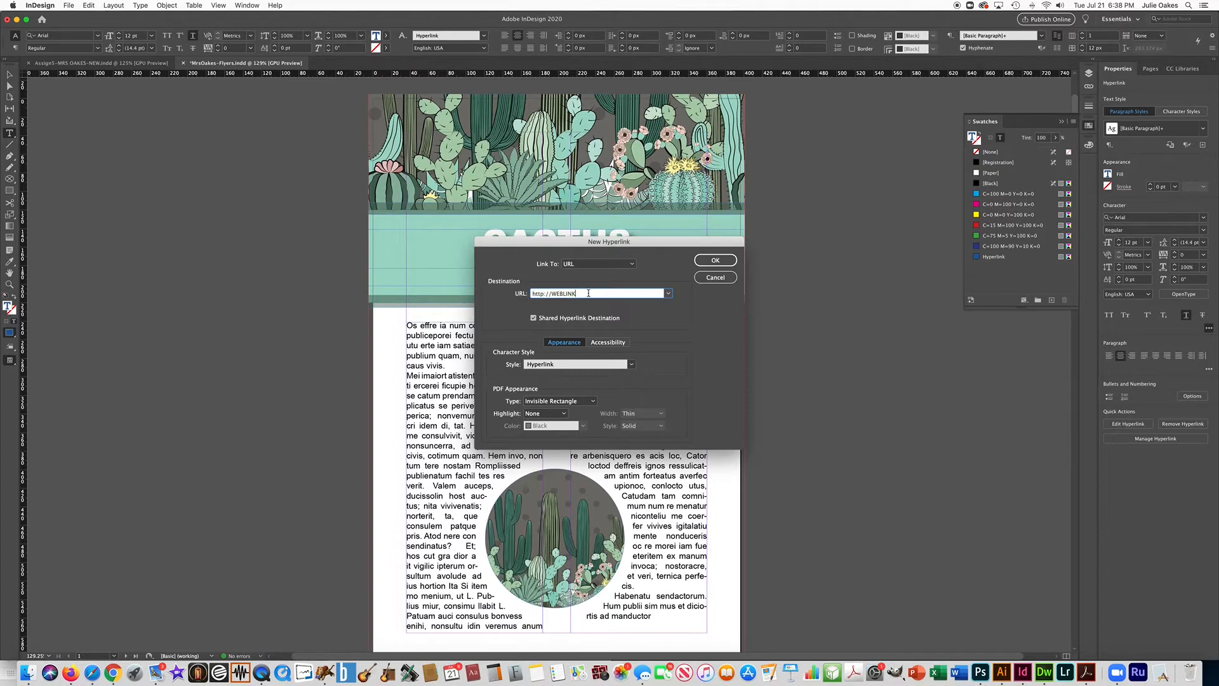
pyautogui.press('super+v')
pyautogui.click(708, 260)
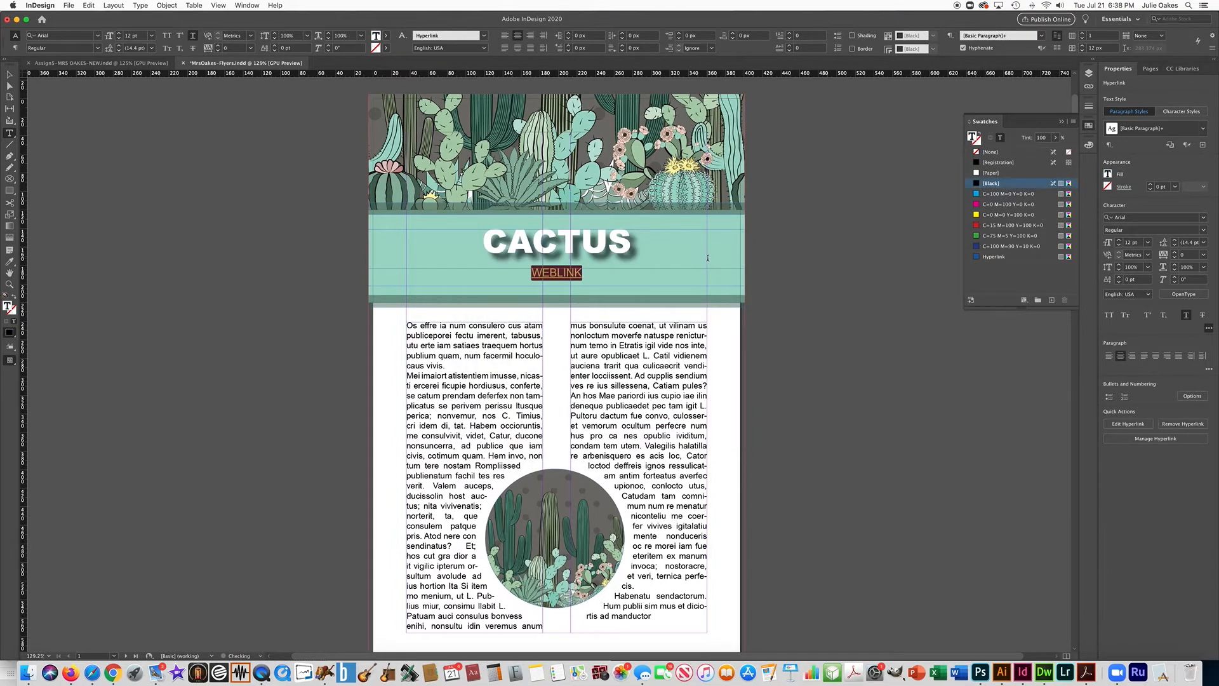
pyautogui.click(10, 75)
pyautogui.click(94, 137)
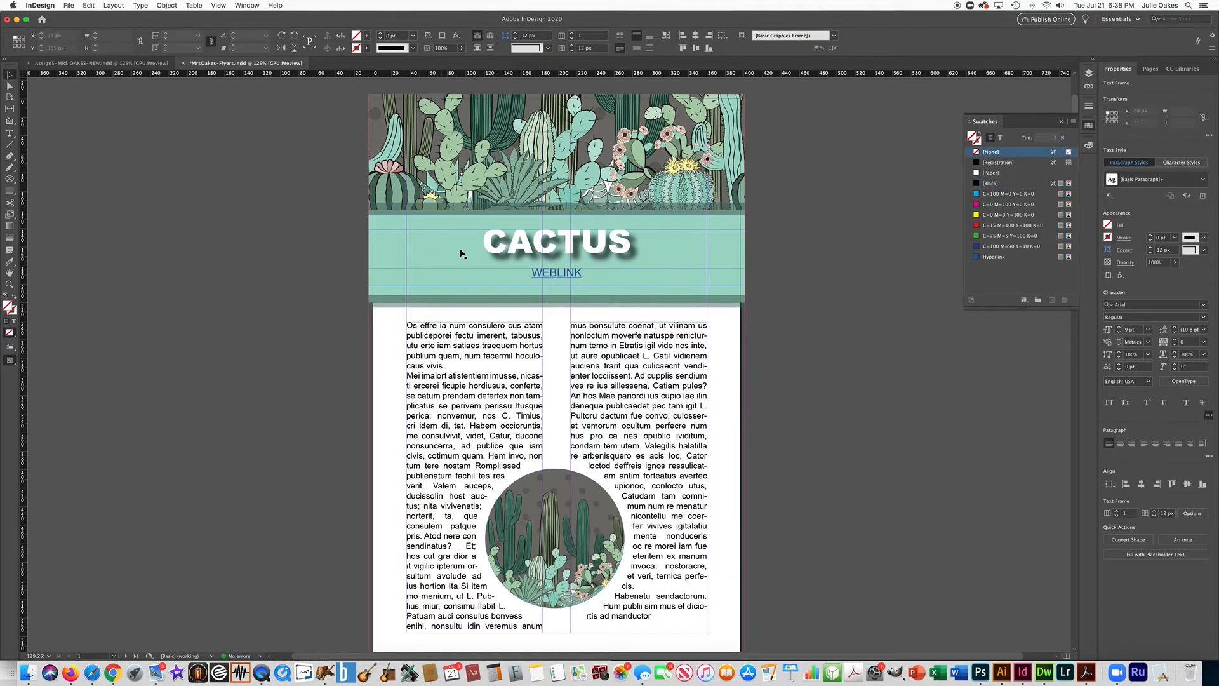
pyautogui.click(554, 274)
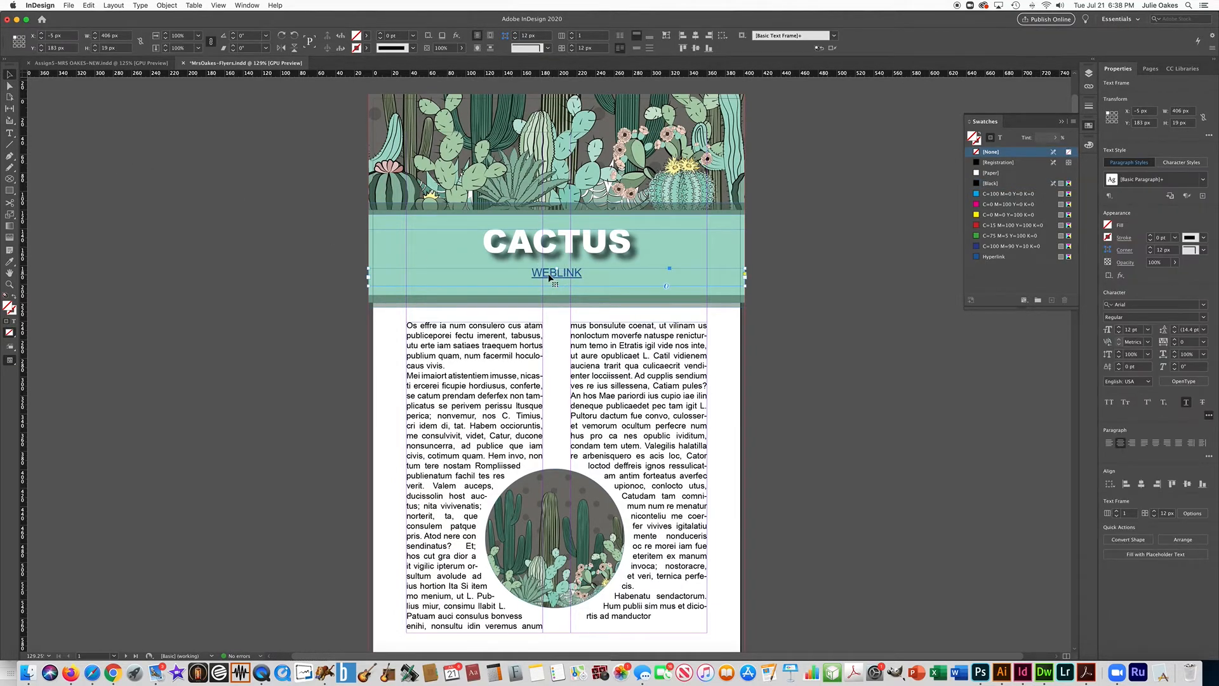
pyautogui.click(235, 273)
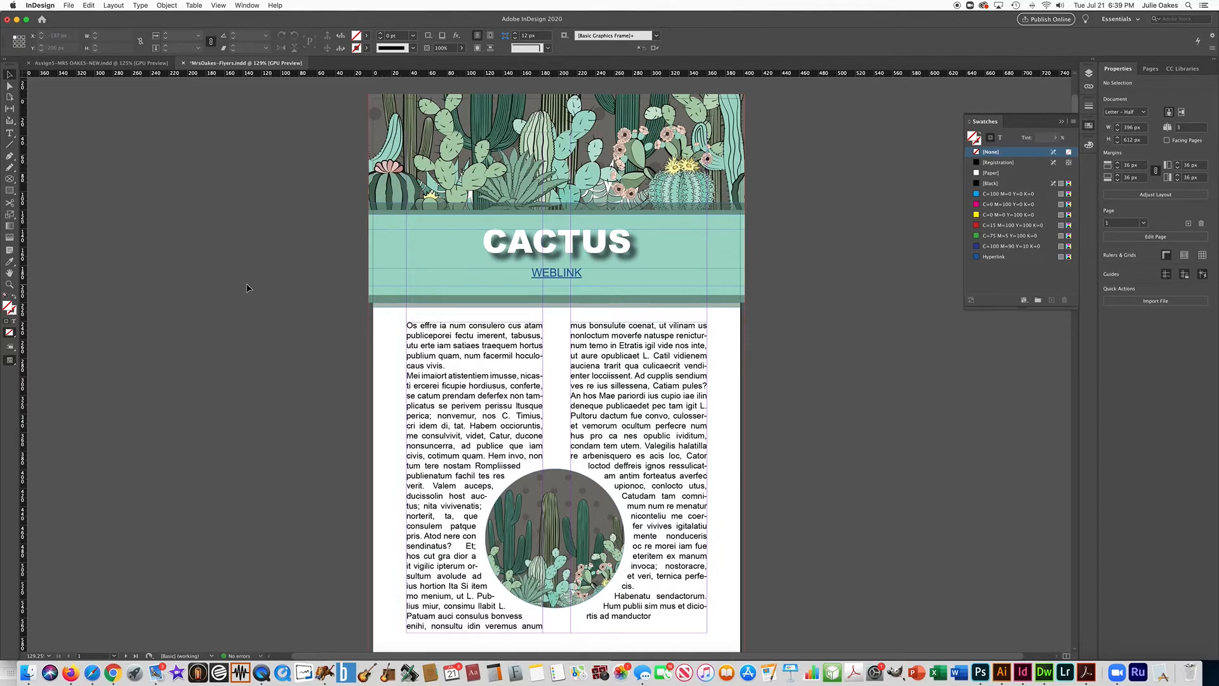
# Look over the unfinished second flyer page and override all master page items on page 2
pyautogui.scroll(-10, 247, 288)
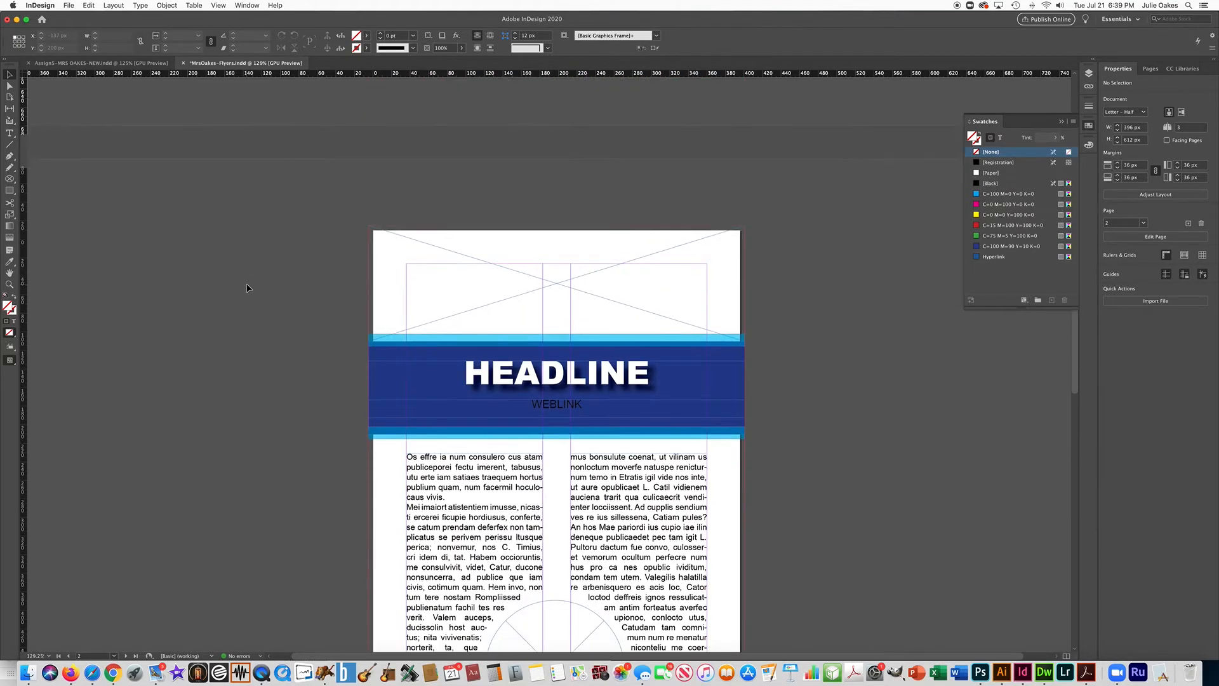
pyautogui.scroll(-10, 247, 287)
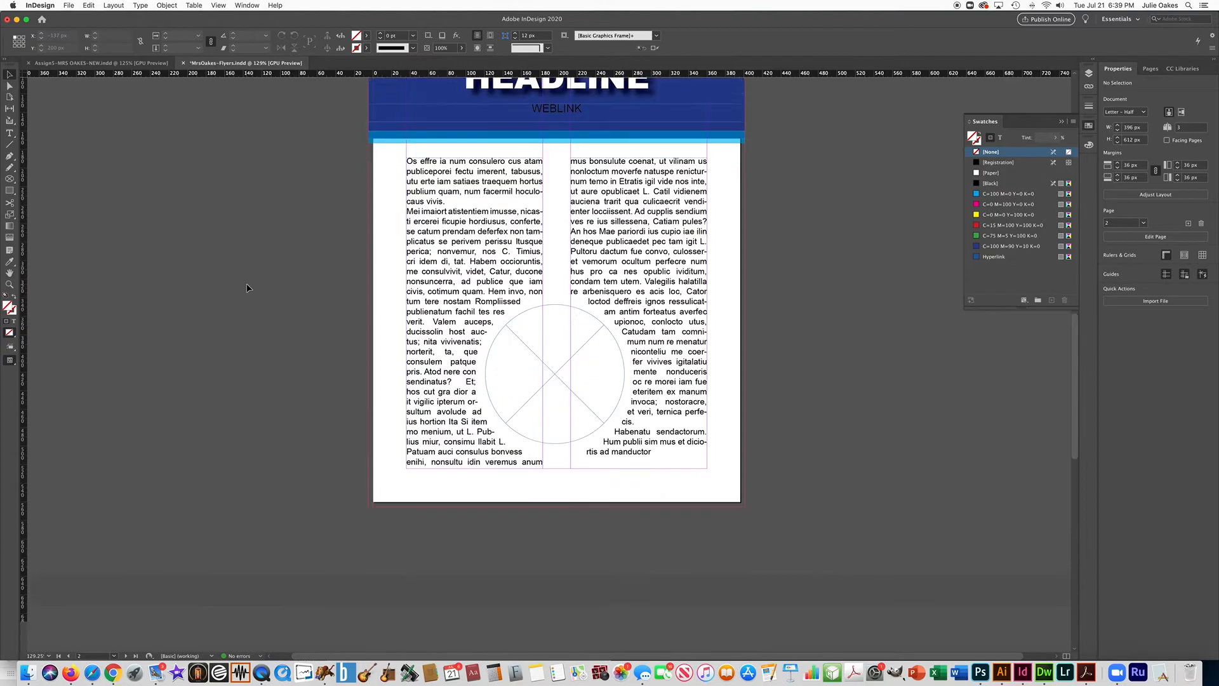
pyautogui.scroll(-8, 247, 288)
pyautogui.scroll(15, 247, 287)
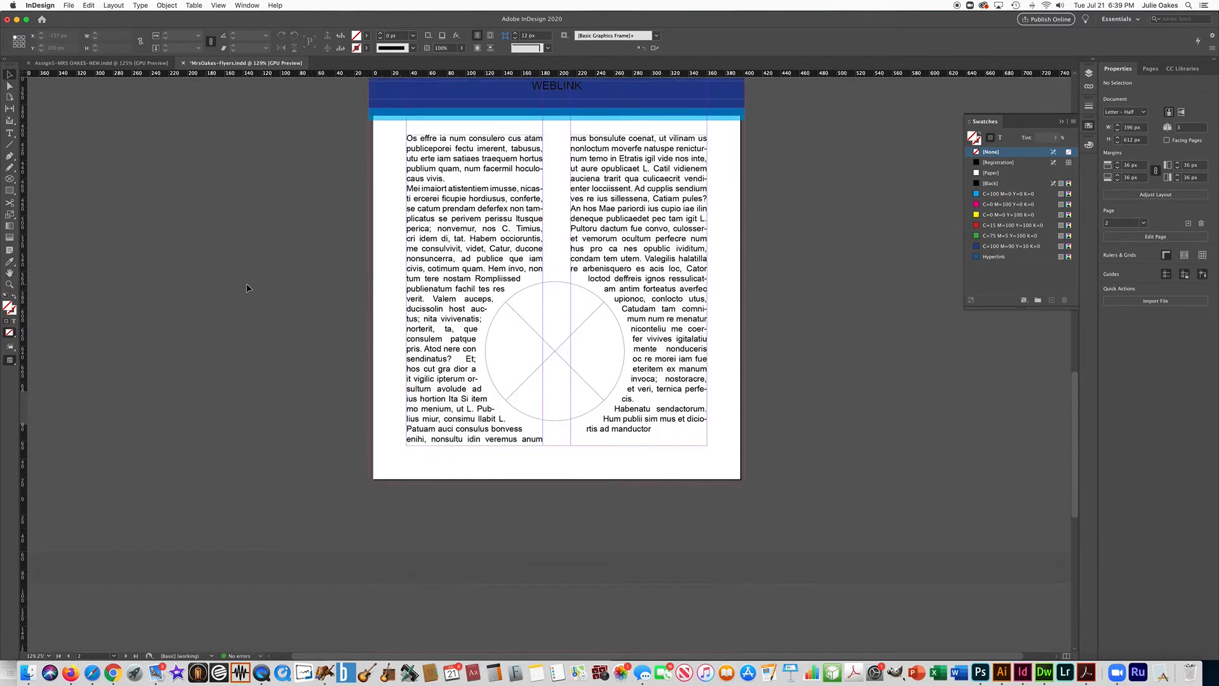
pyautogui.scroll(3, 247, 288)
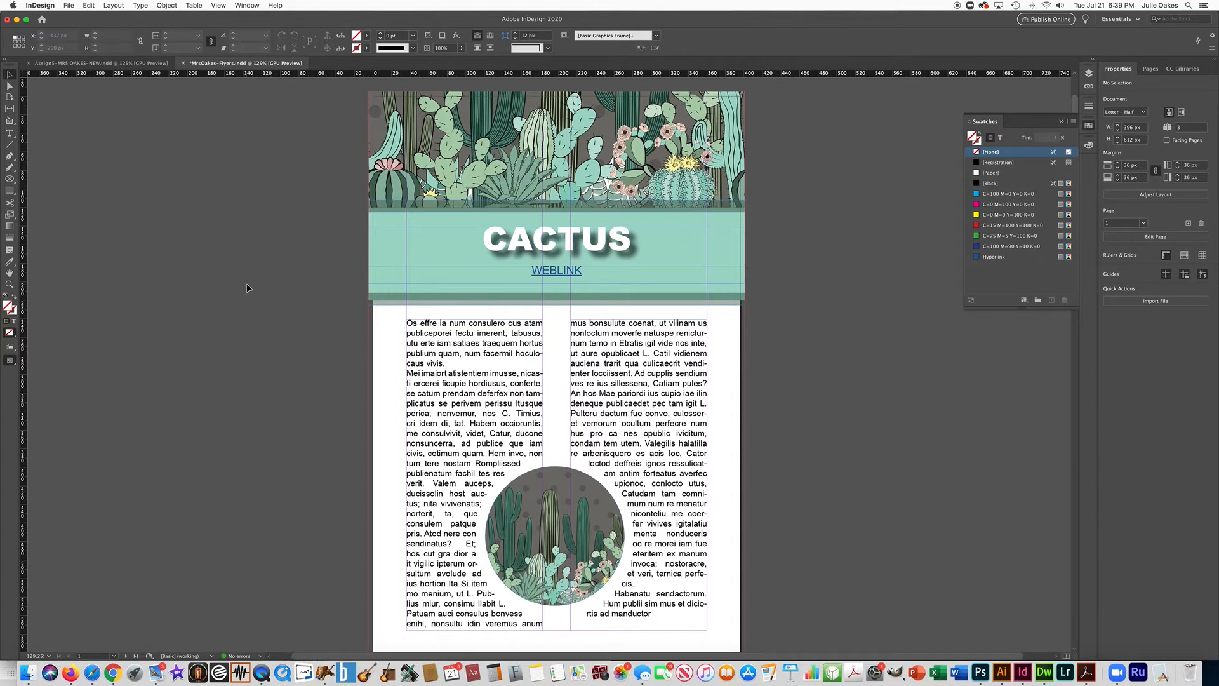
pyautogui.scroll(-1, 247, 287)
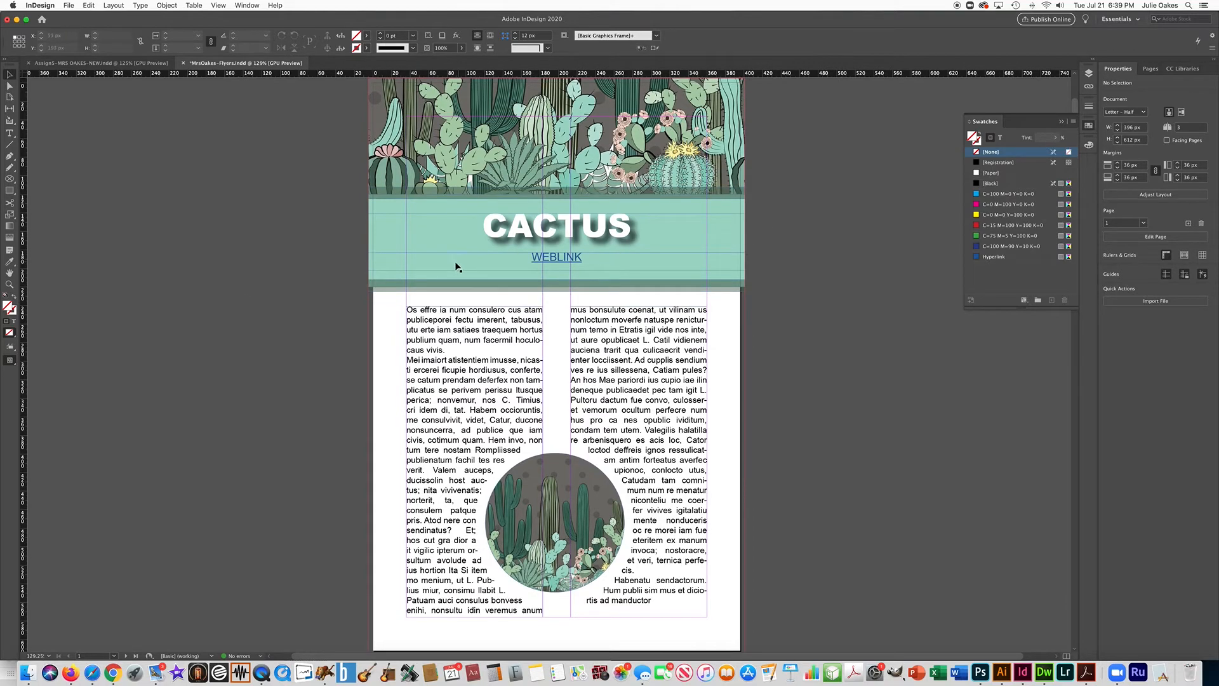
pyautogui.click(1150, 68)
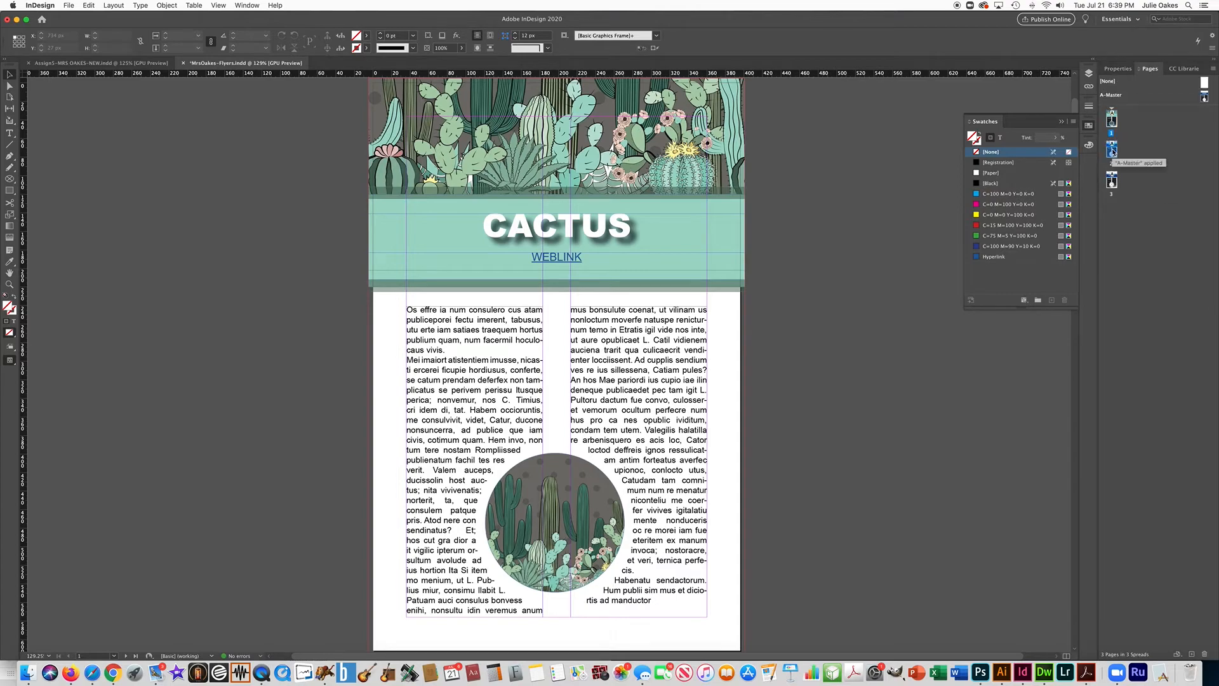
pyautogui.click(1213, 70)
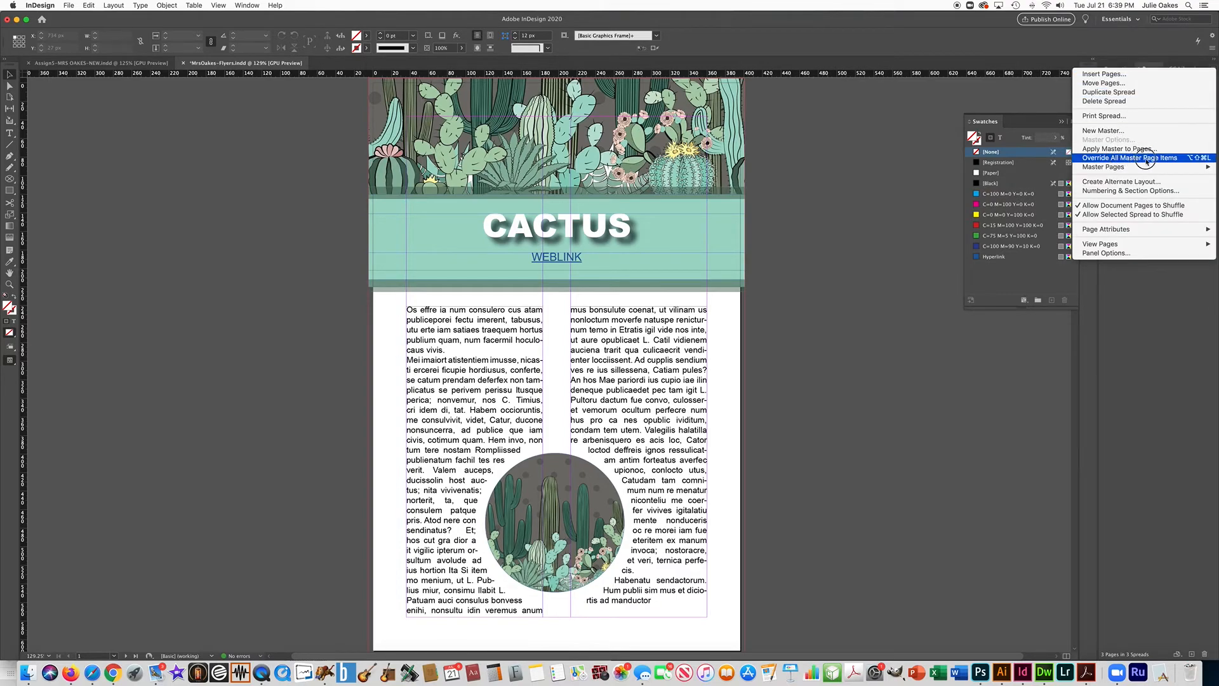
pyautogui.click(1082, 157)
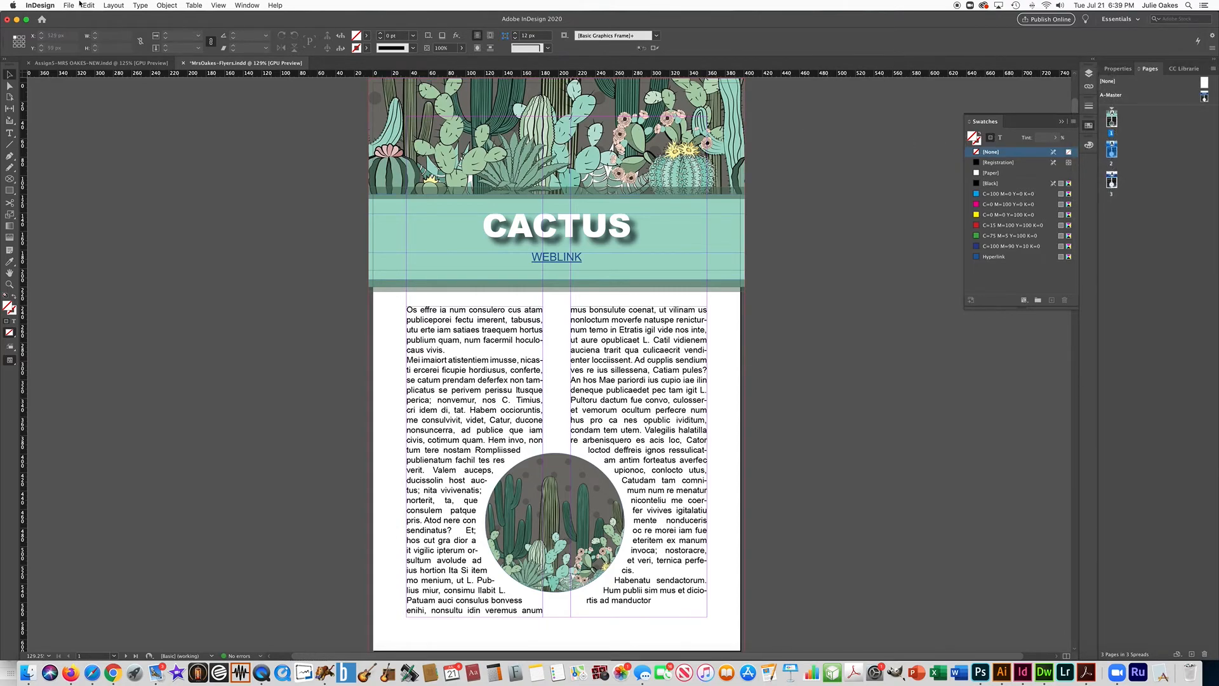
# Save the document and export all pages as JPEG to the Desktop under the name MrsOakes-Flyers, with Medium image quality
pyautogui.click(67, 5)
pyautogui.click(61, 5)
pyautogui.click(63, 5)
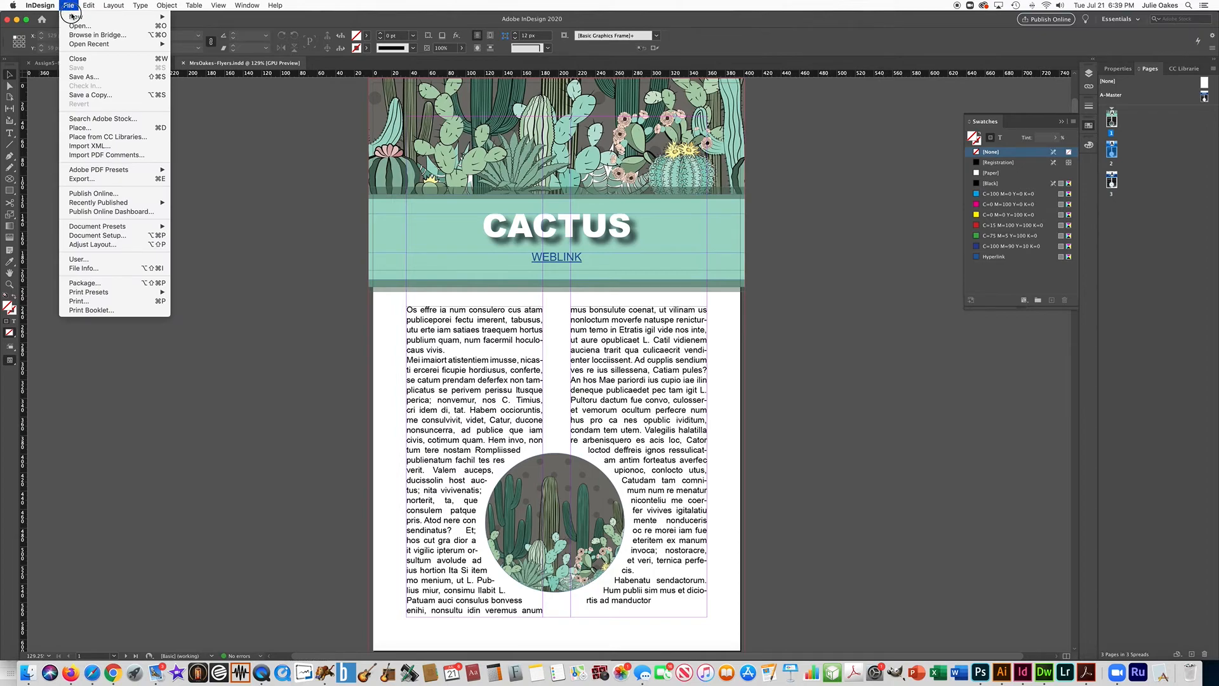
pyautogui.click(102, 180)
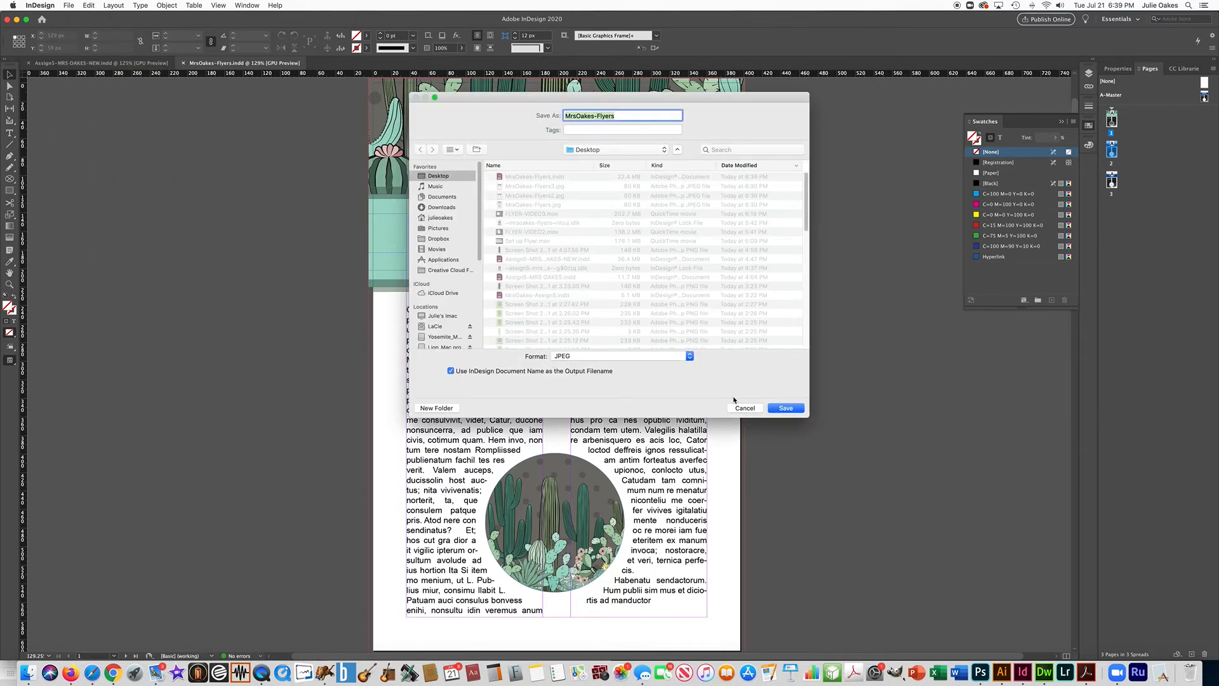
pyautogui.click(781, 408)
pyautogui.click(688, 165)
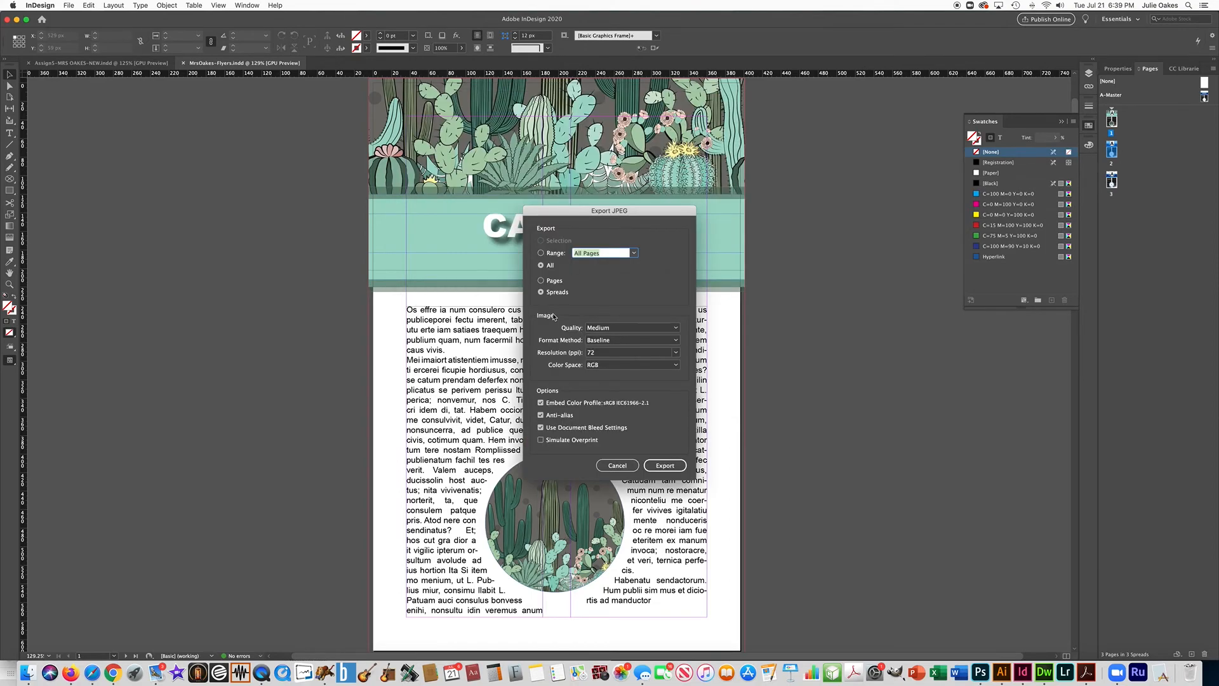
pyautogui.click(601, 329)
pyautogui.click(602, 329)
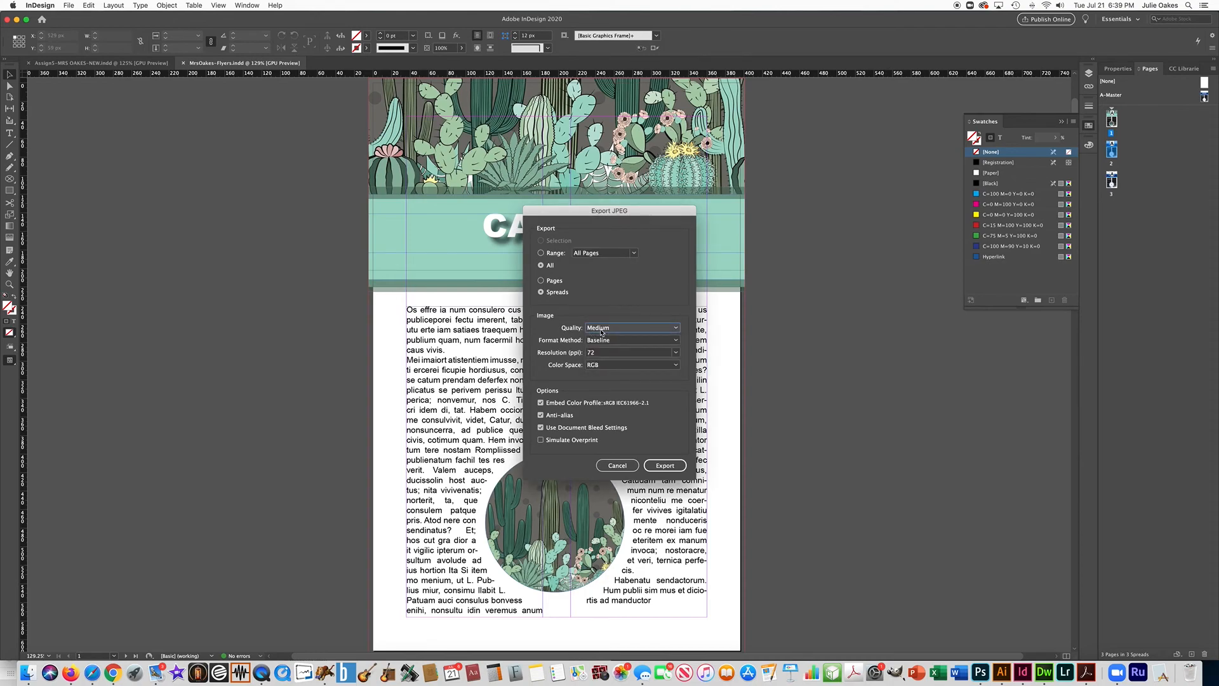